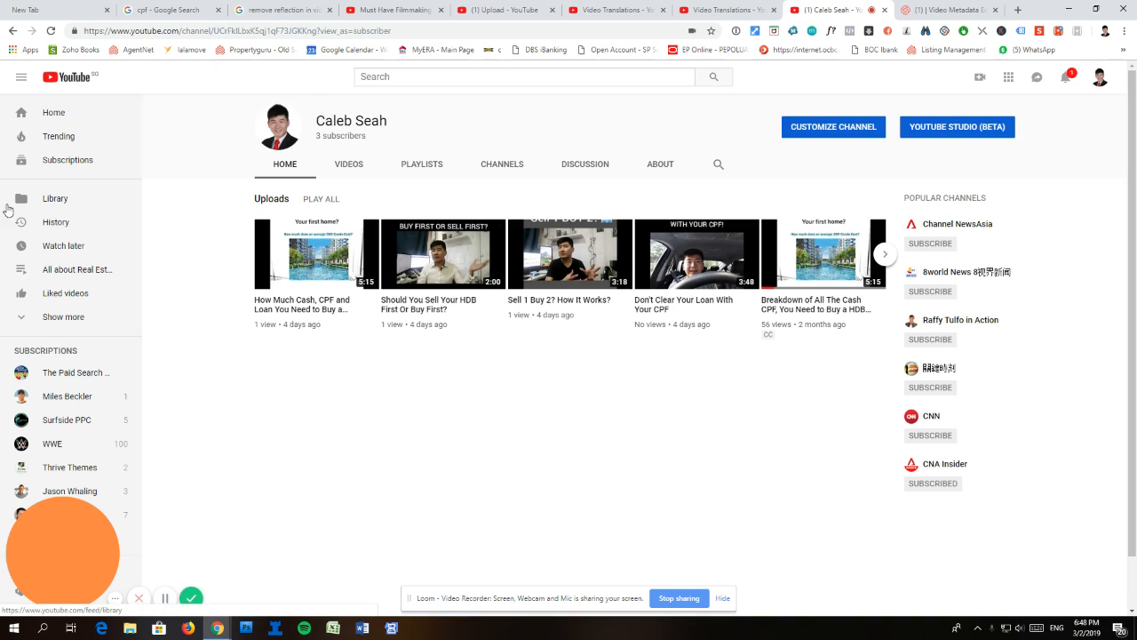
In YouTube Studio, open the published English subtitles of the video "Don't Use CPF For Your Property Purchase".
click(1099, 84)
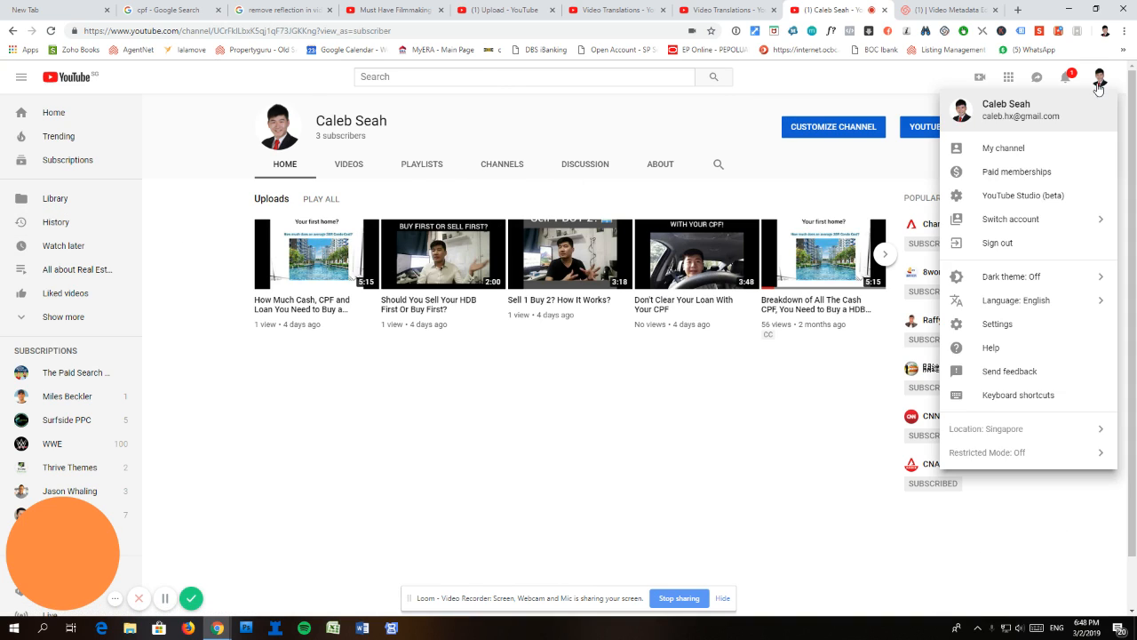
click(1048, 195)
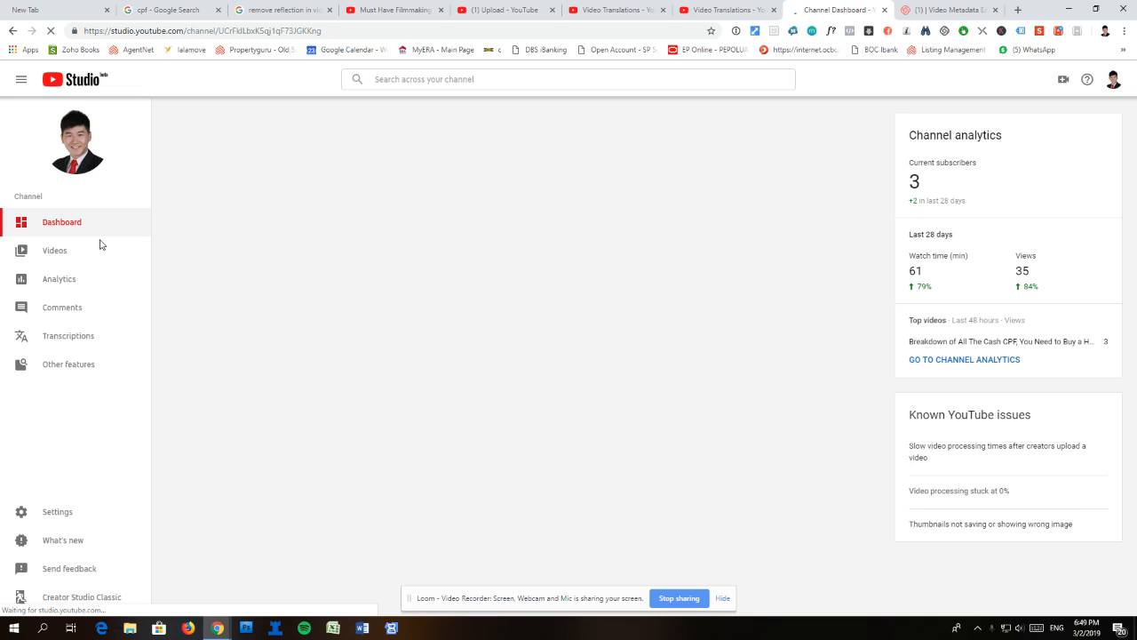
click(71, 336)
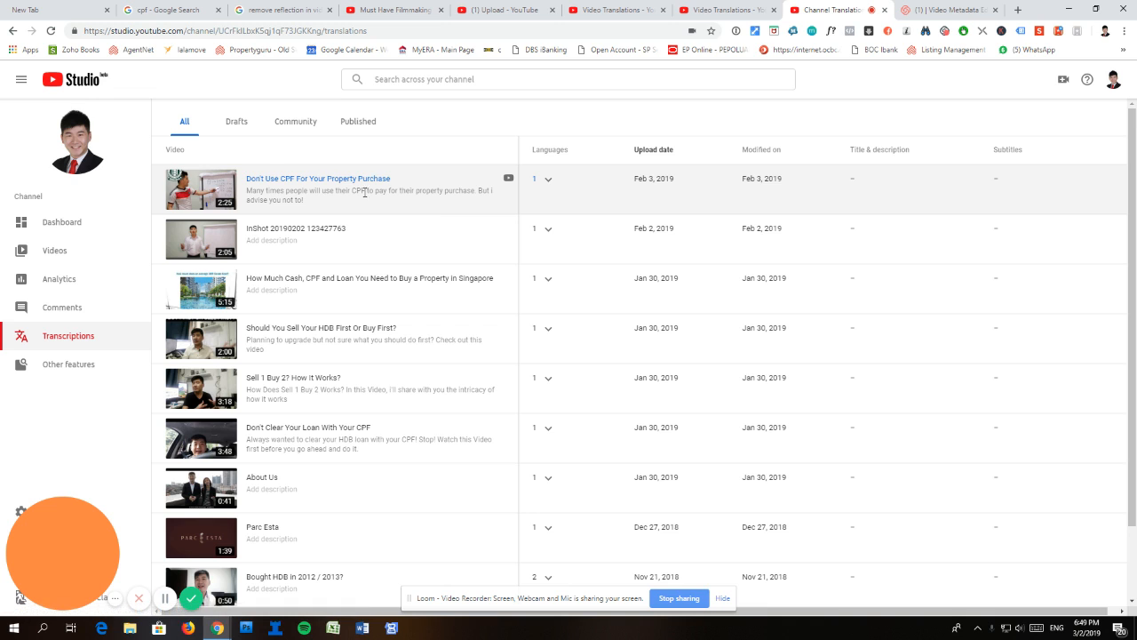
click(312, 181)
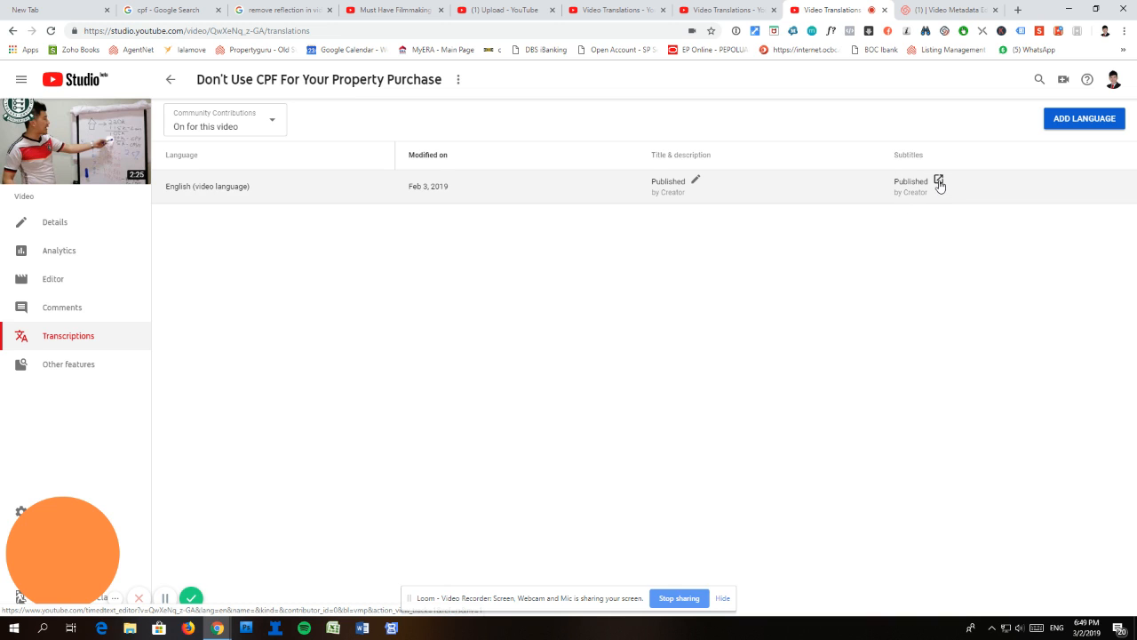
click(905, 185)
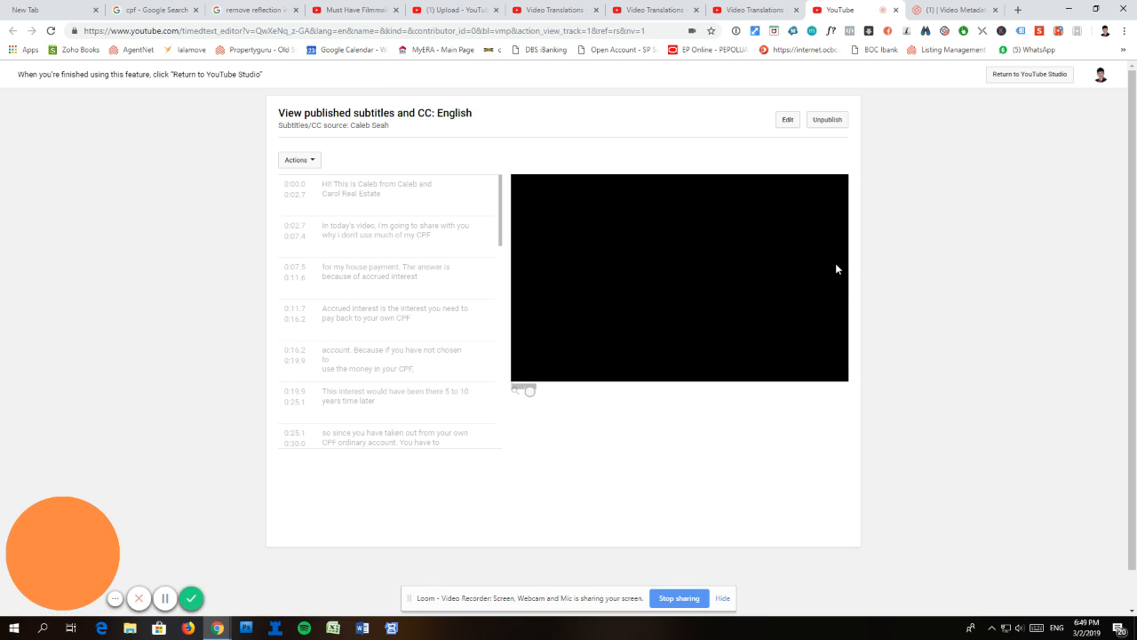
Edit the English subtitles, review their lines through to the end, and publish them over the existing ones.
click(792, 123)
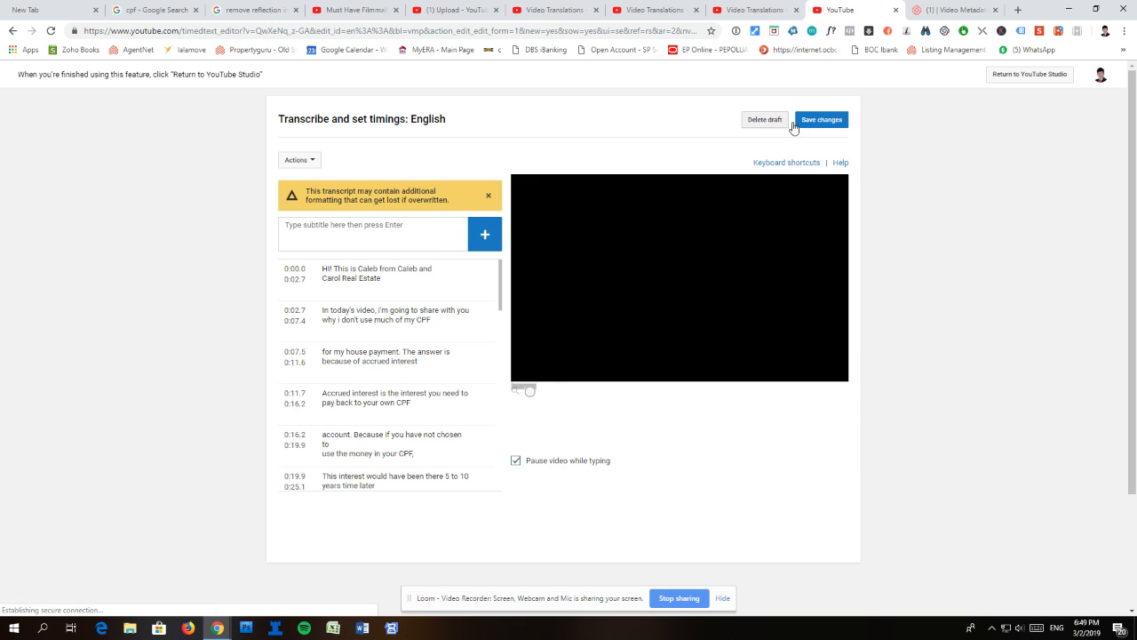
click(397, 323)
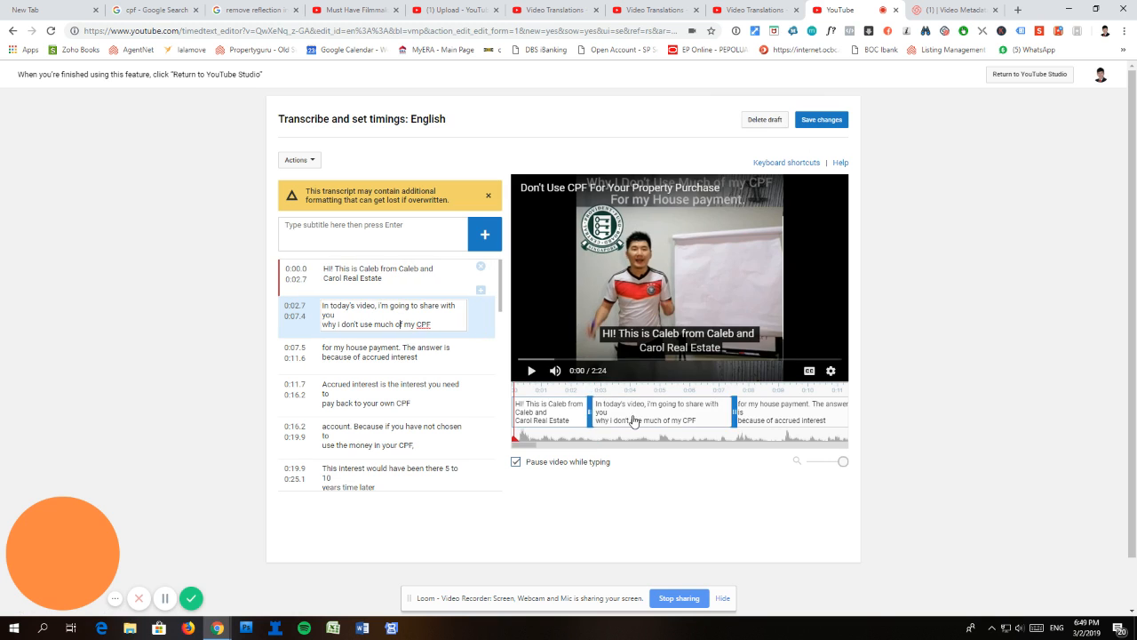
scroll(391, 337, down, 15)
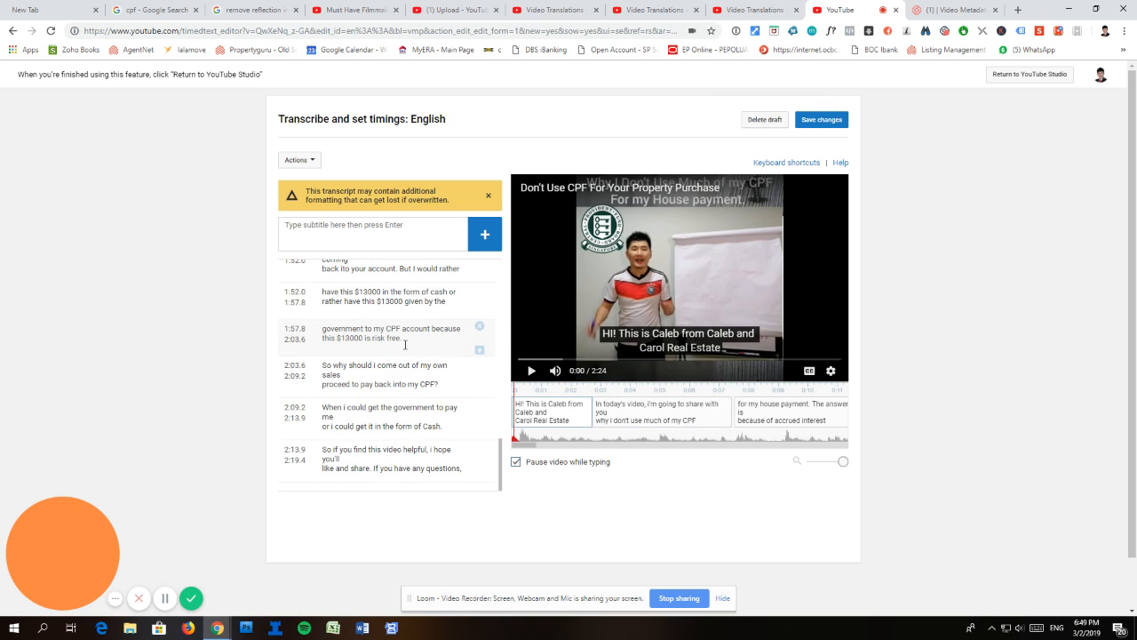
click(822, 119)
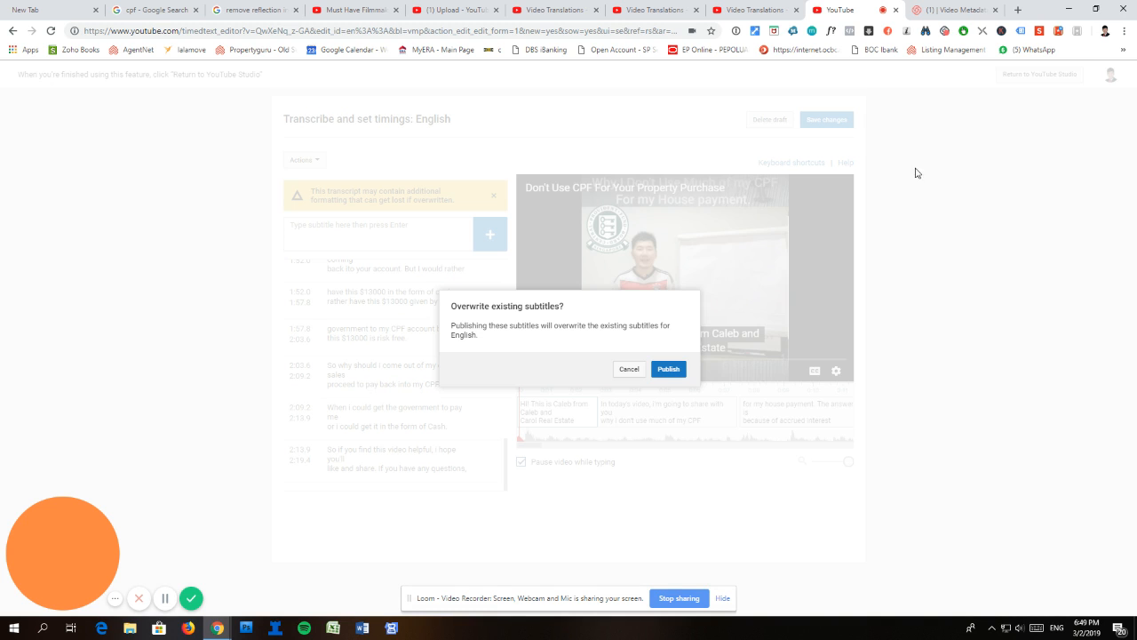
click(668, 369)
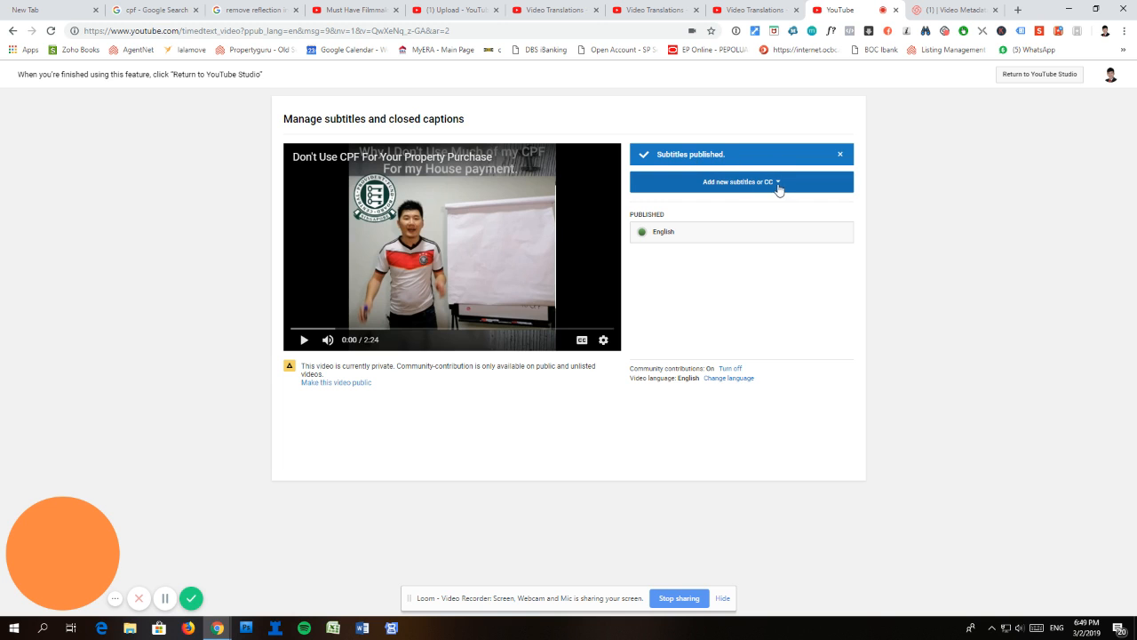
Return to the published English subtitles and download them in .srt format.
click(779, 184)
click(698, 155)
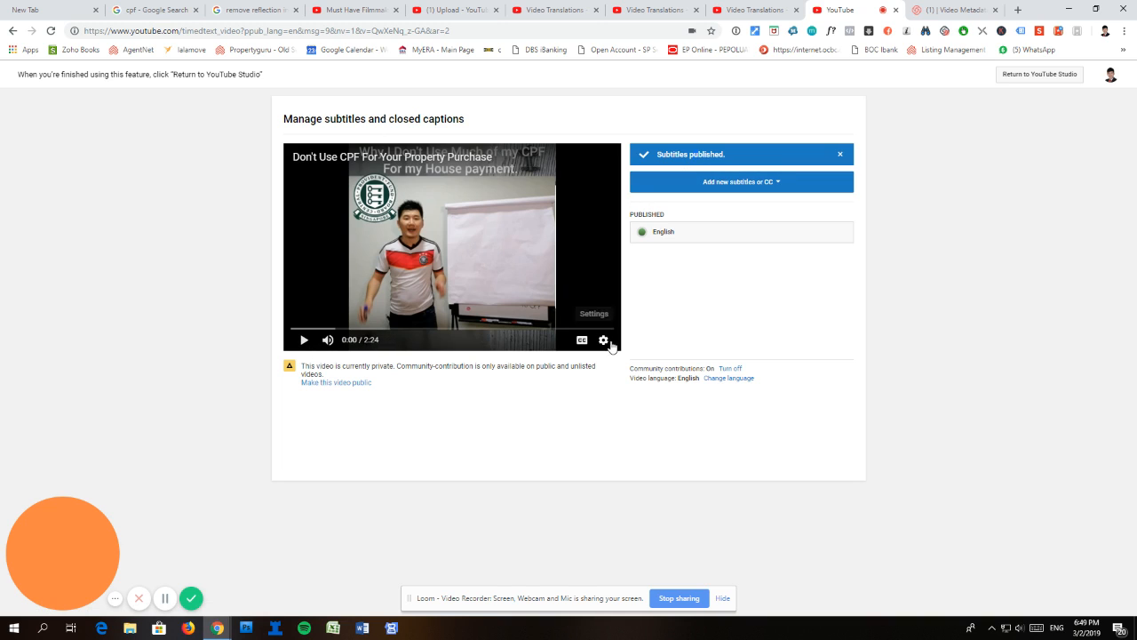
click(13, 30)
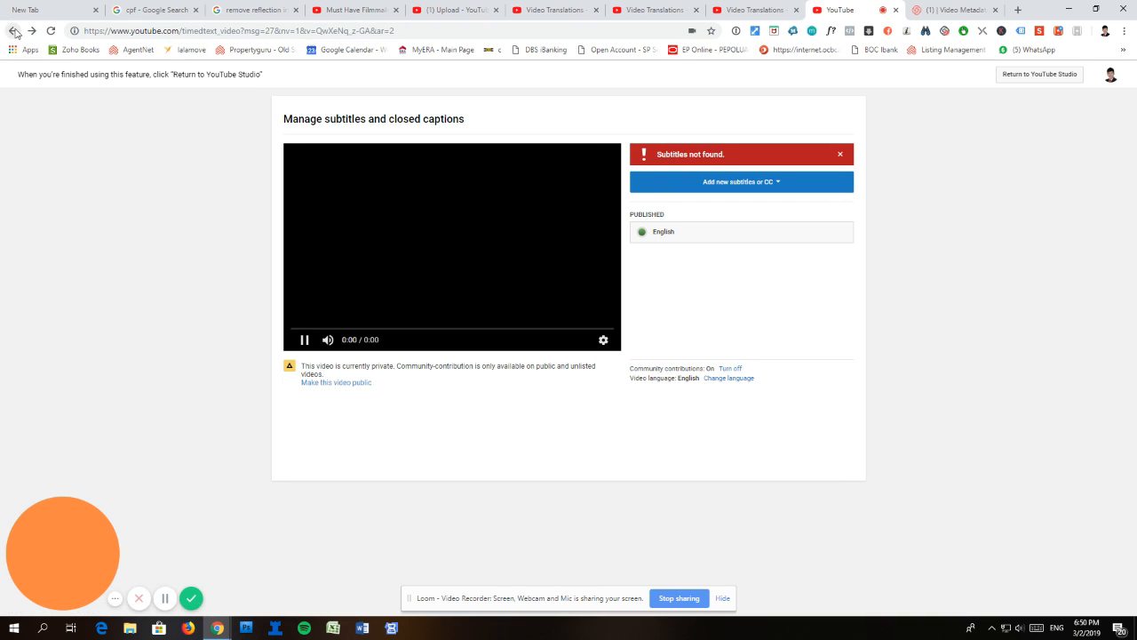
click(13, 30)
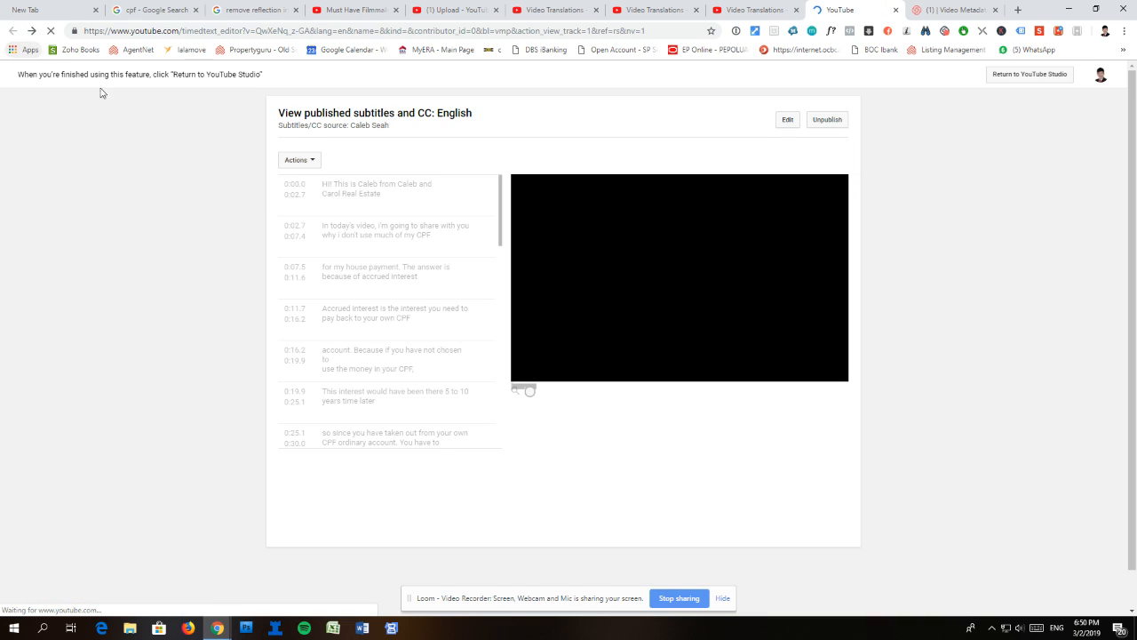
click(300, 167)
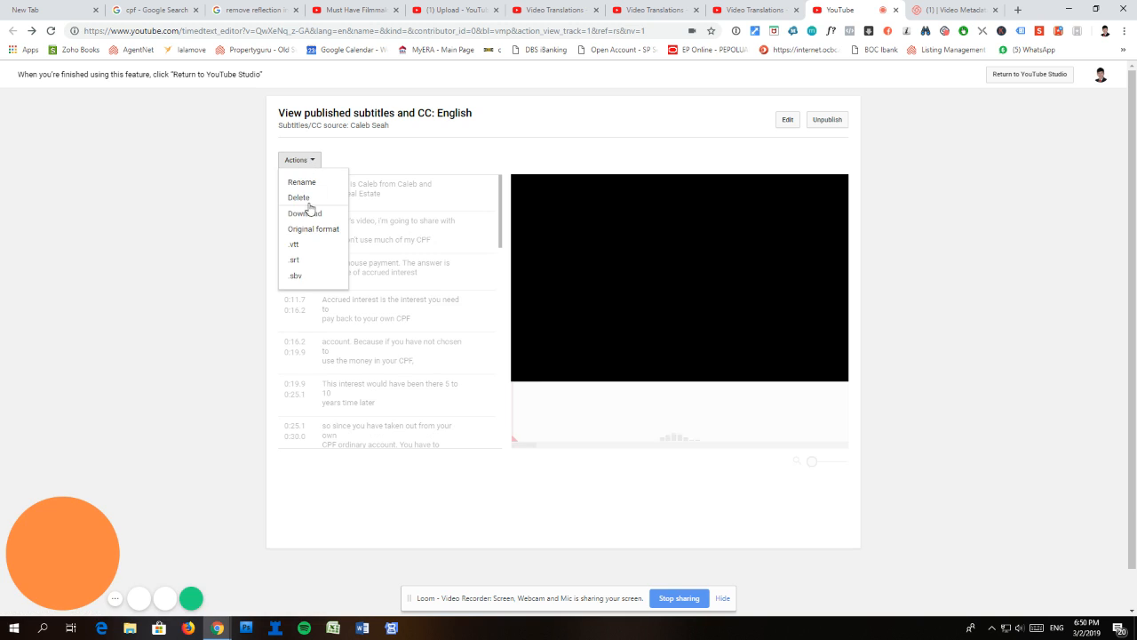
click(306, 263)
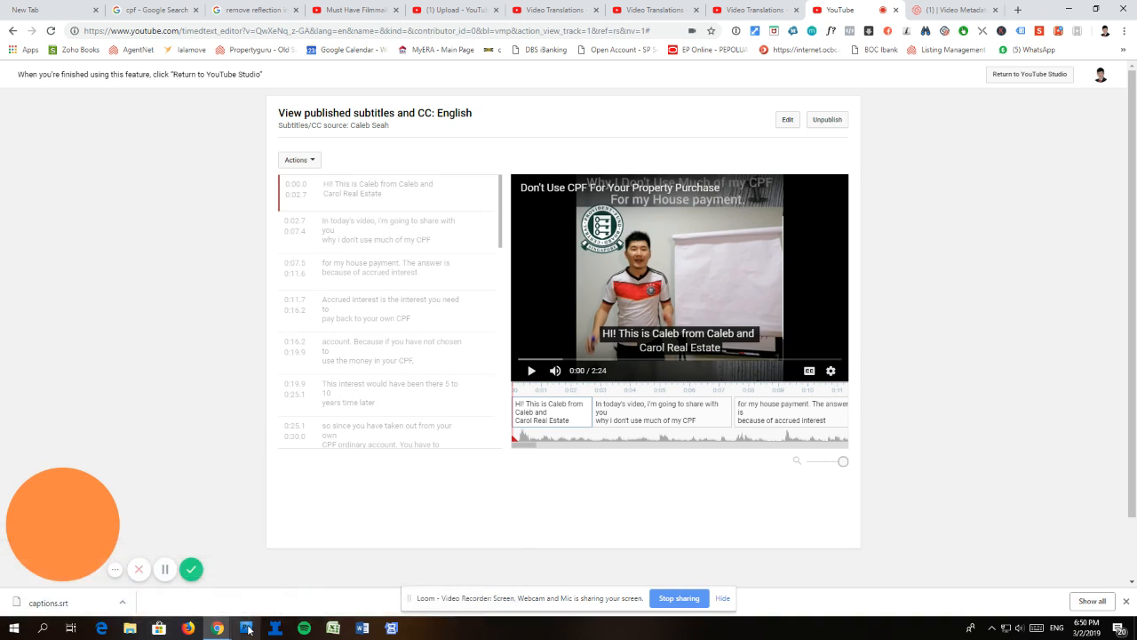
Launch VSDC Free Video Editor and close its getting-started and Pro upgrade window.
key(super)
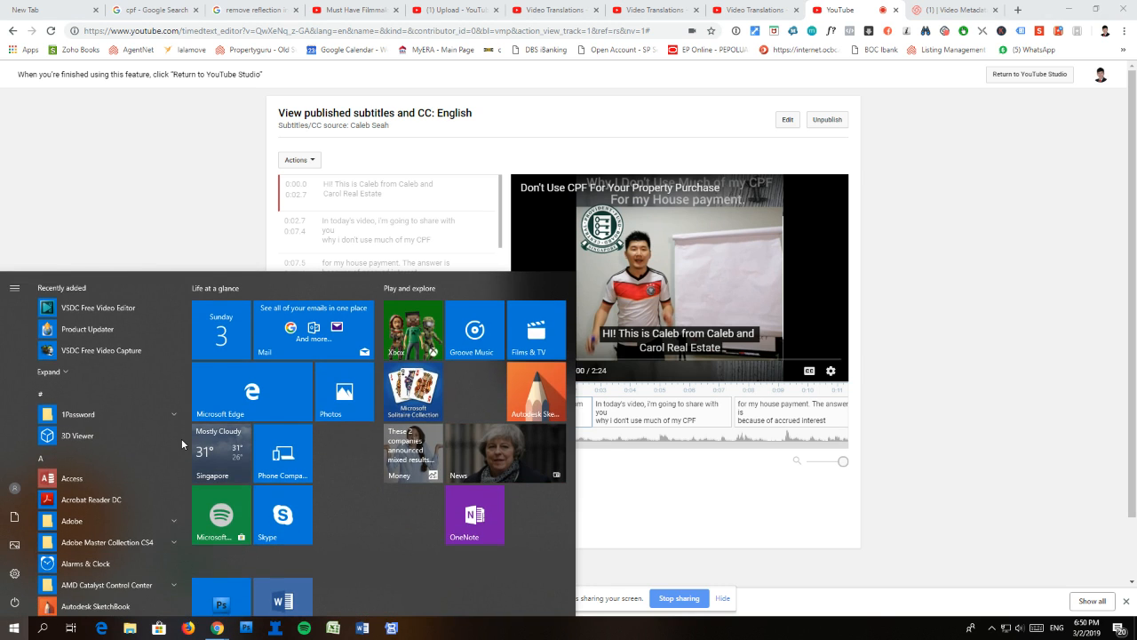
text(vsdc)
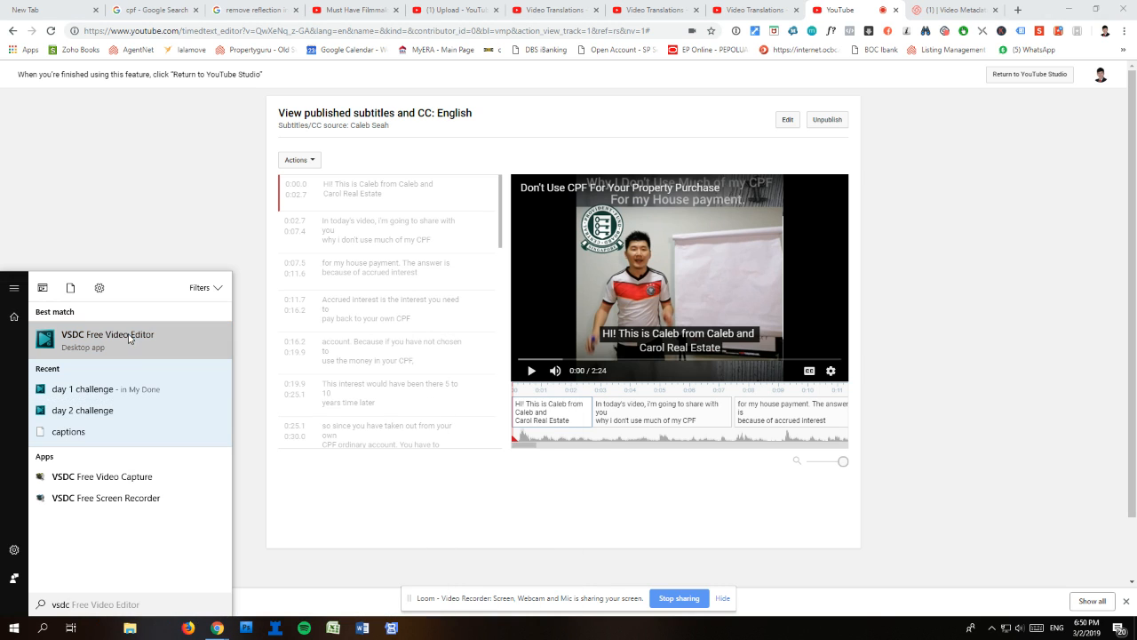
click(137, 340)
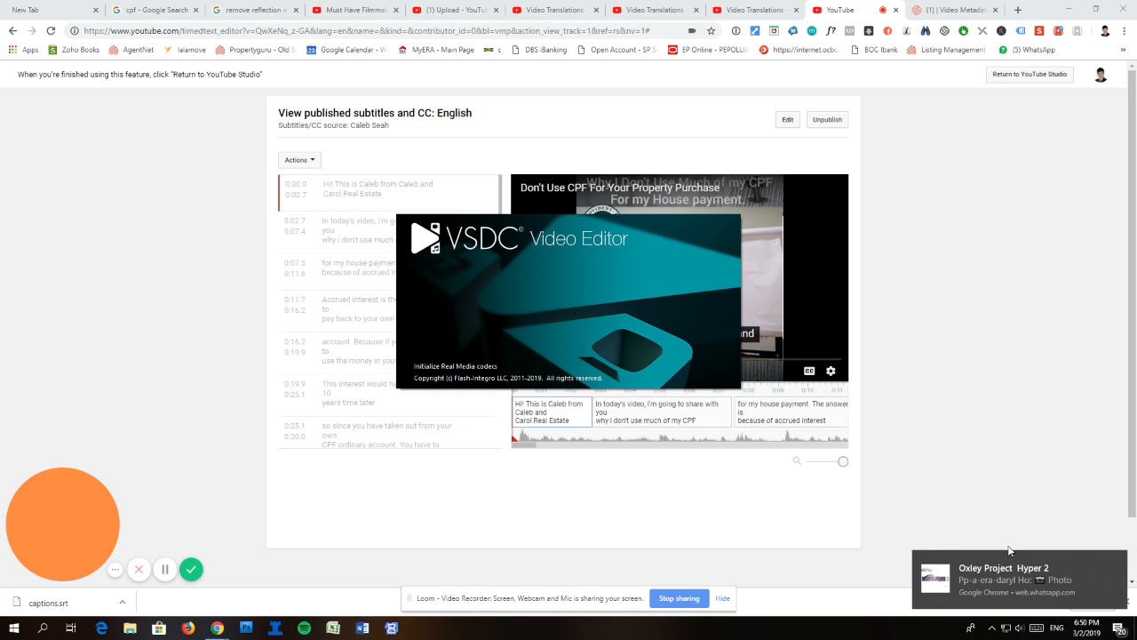
click(1117, 560)
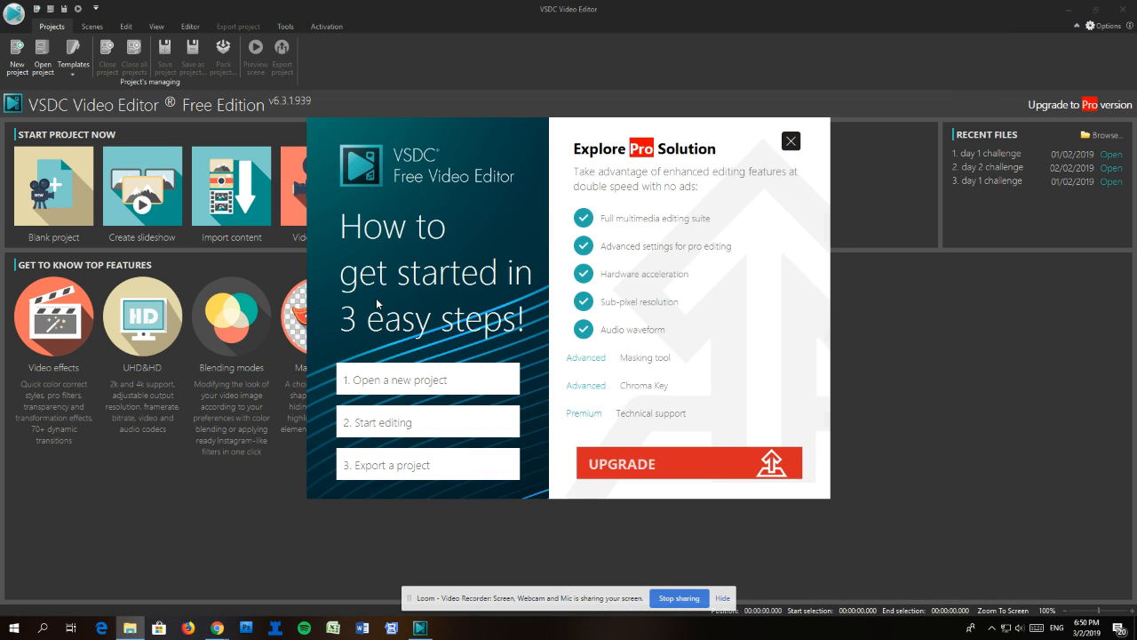
click(431, 382)
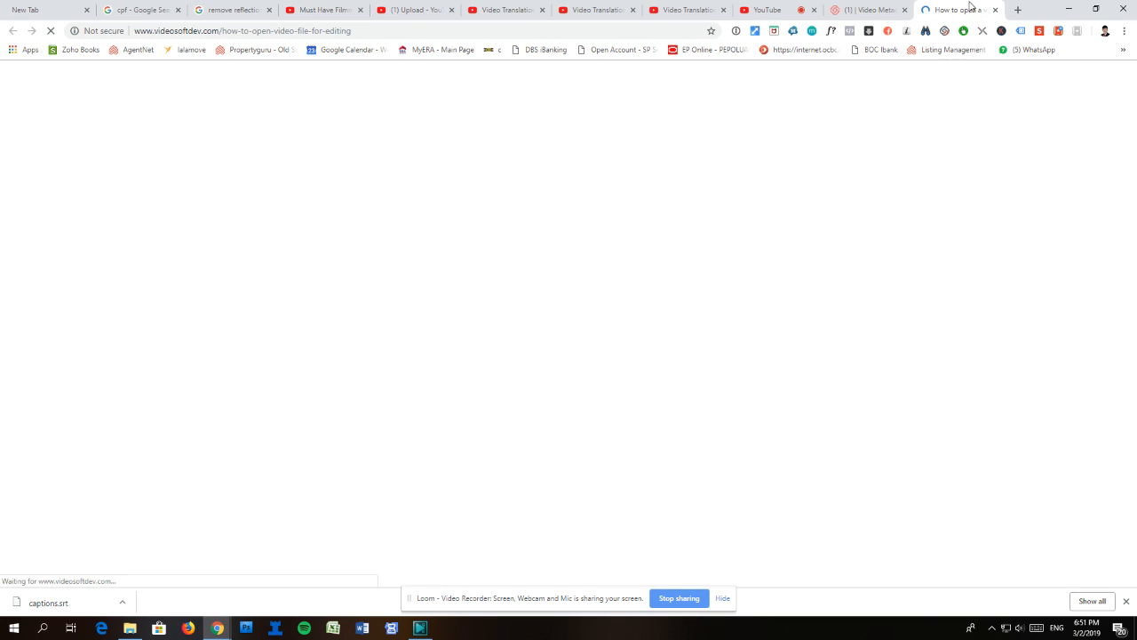
click(995, 10)
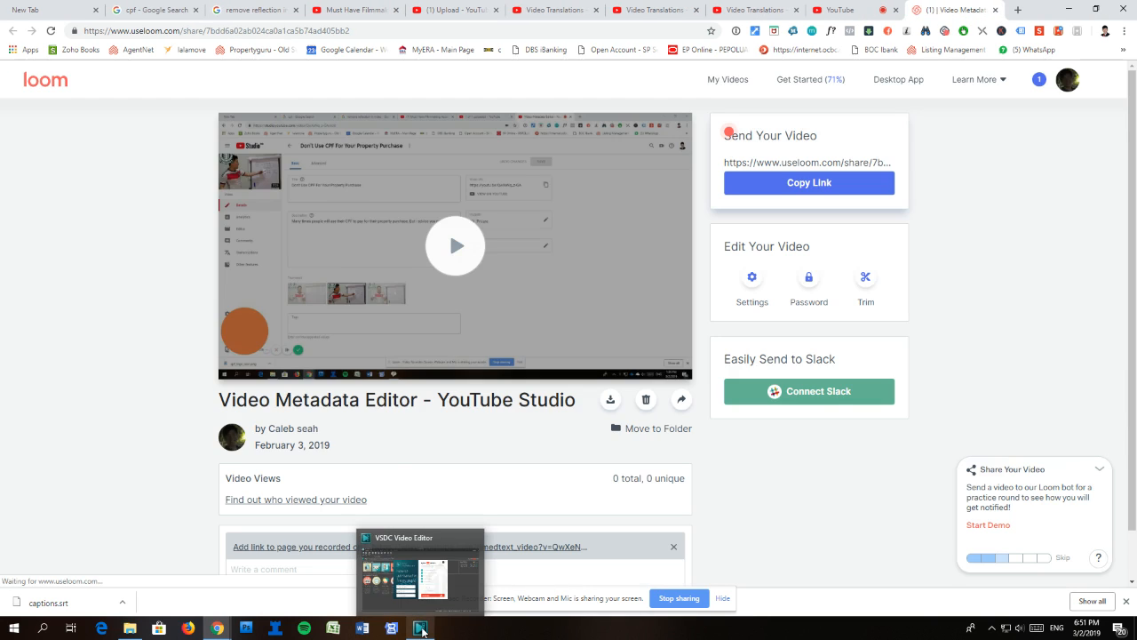
click(422, 627)
click(790, 137)
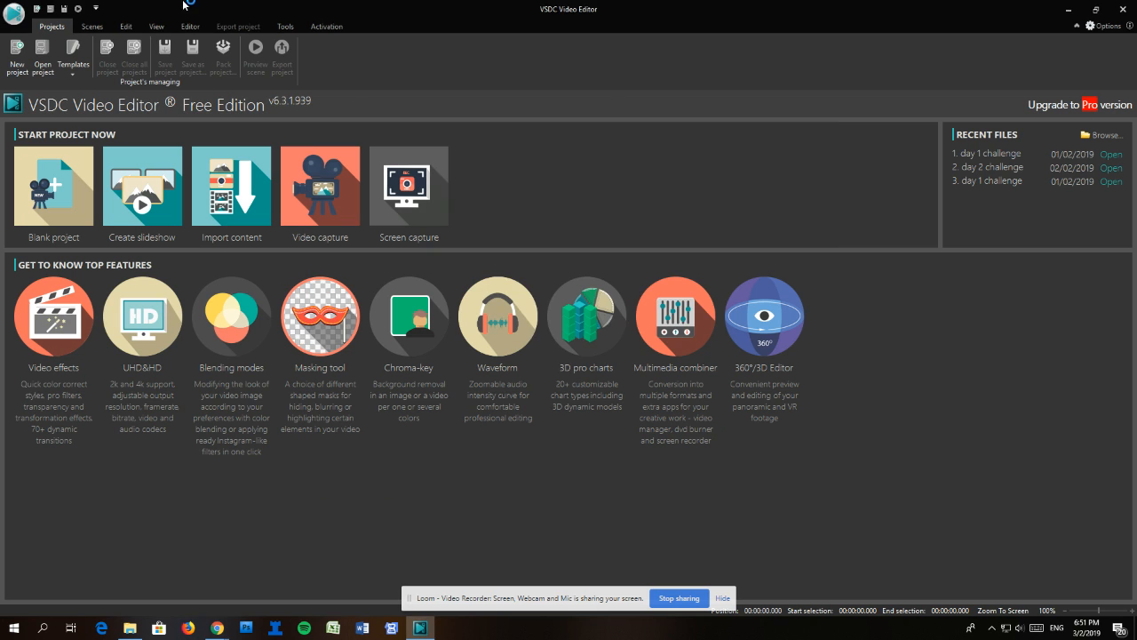
Create a blank project titled "day 3" with a frame rate of 30 fps.
click(17, 53)
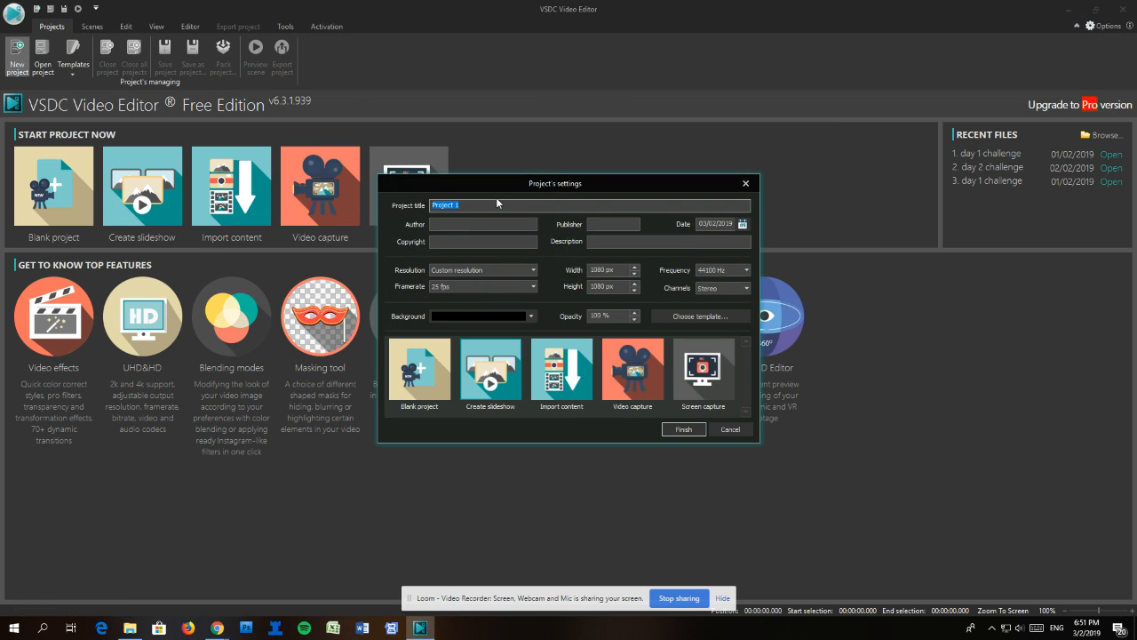
text(day 3)
click(480, 286)
click(472, 383)
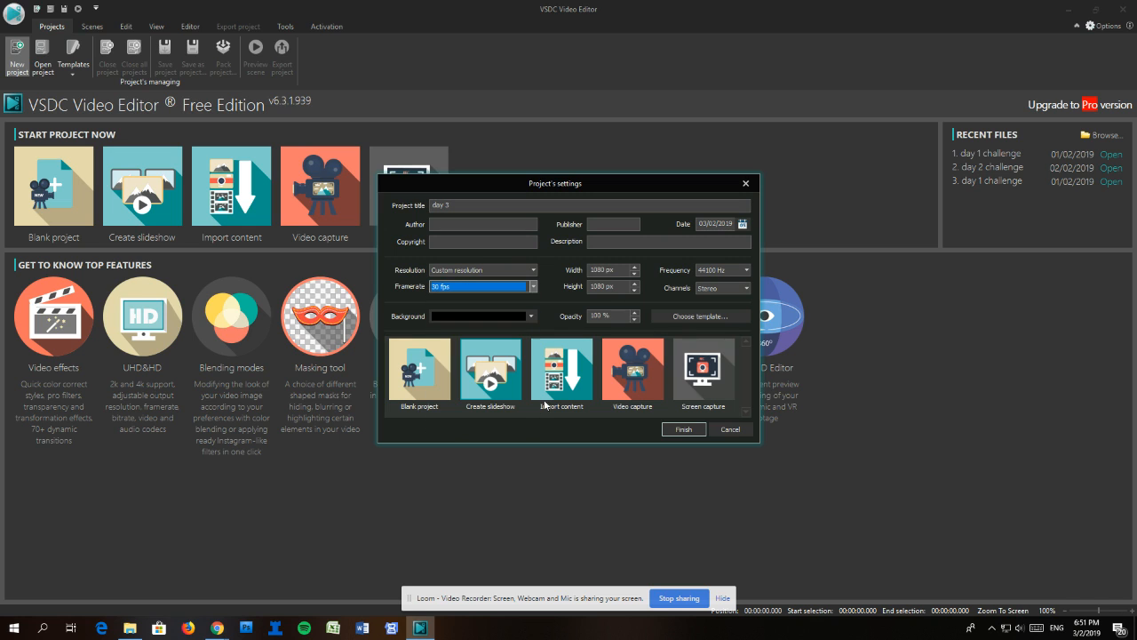
click(425, 373)
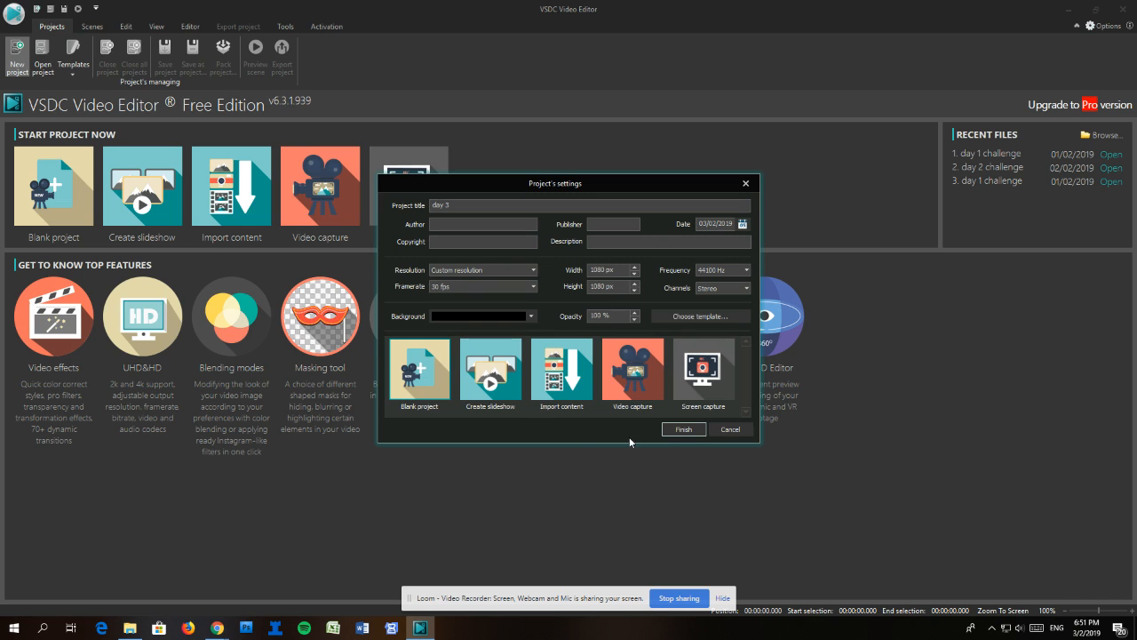
click(681, 433)
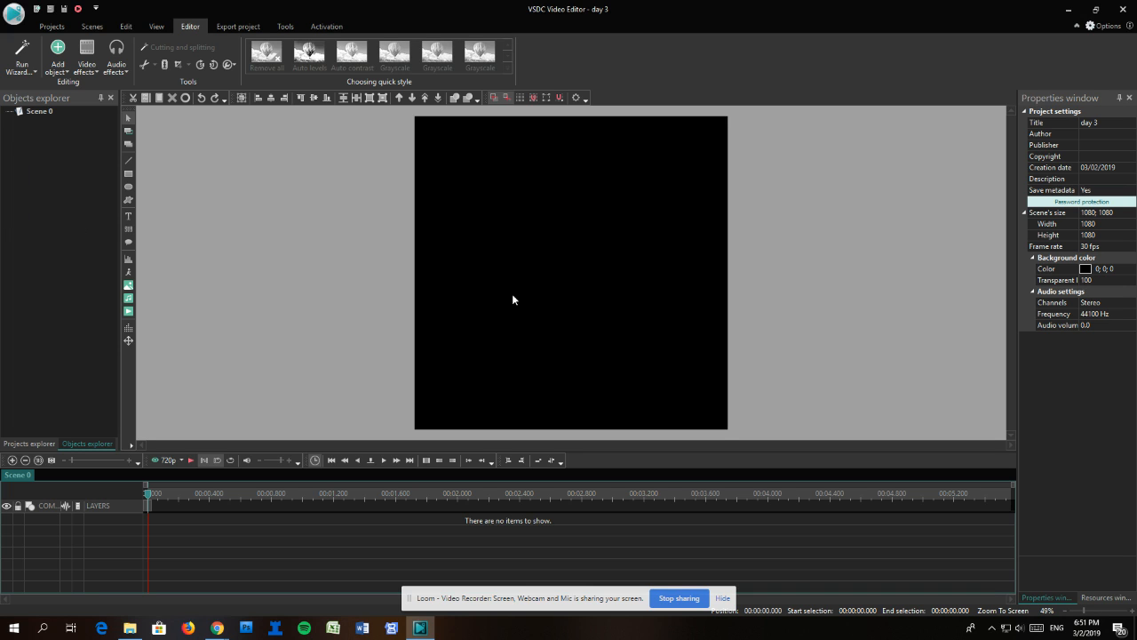
Add the InShot_20190203_133309283_1 video to the empty scene and align it over the black frame.
drag(512, 277, 516, 273)
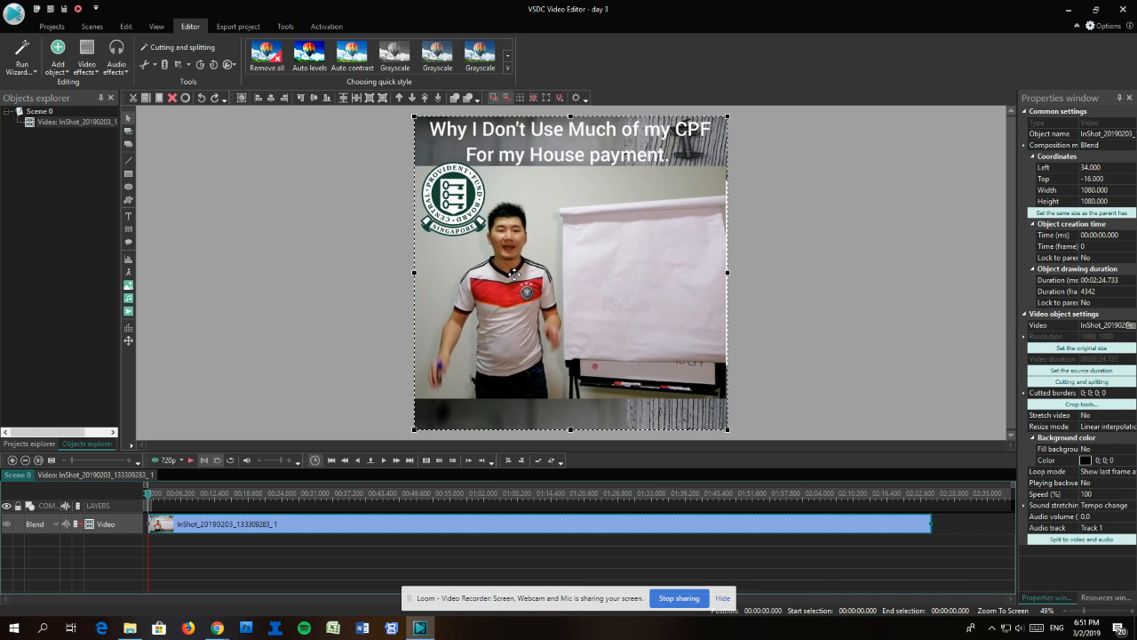
click(823, 274)
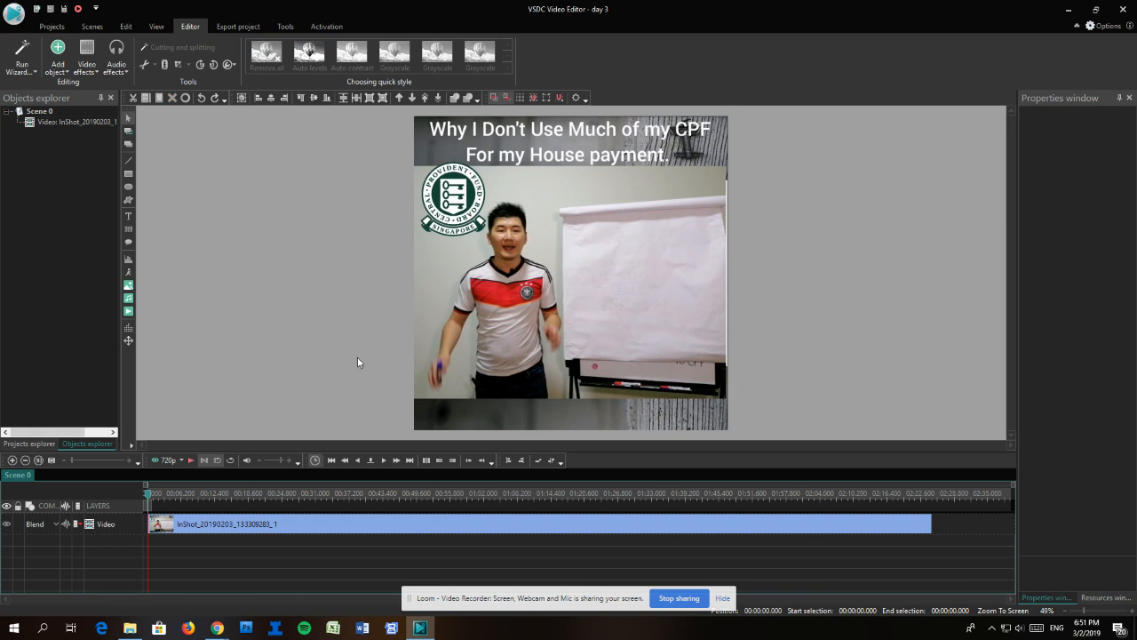
click(130, 235)
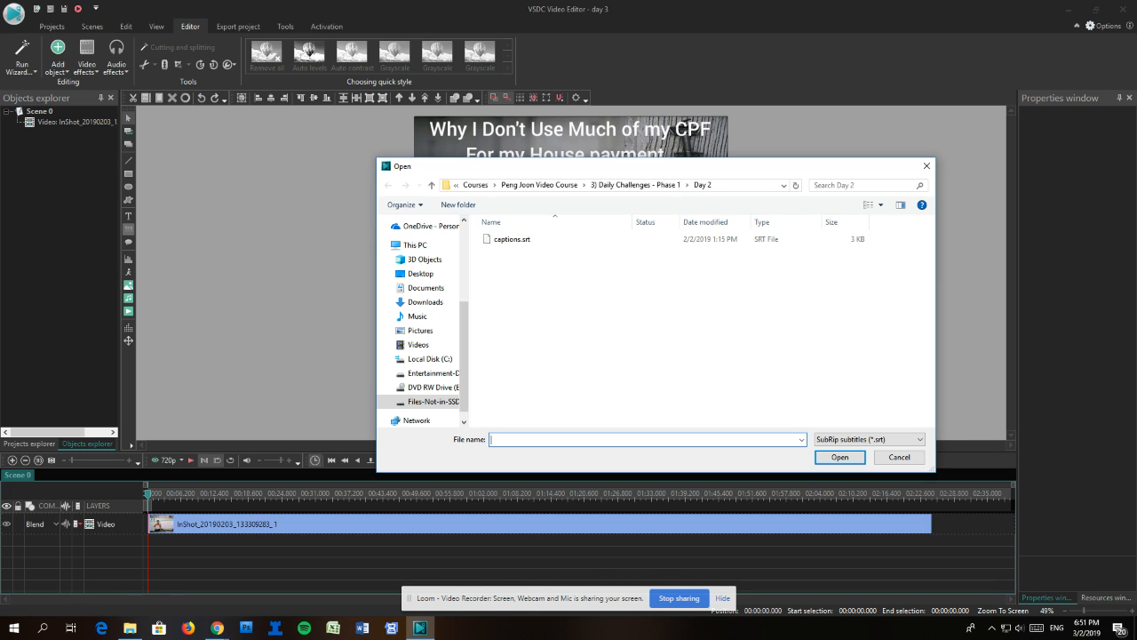
click(926, 167)
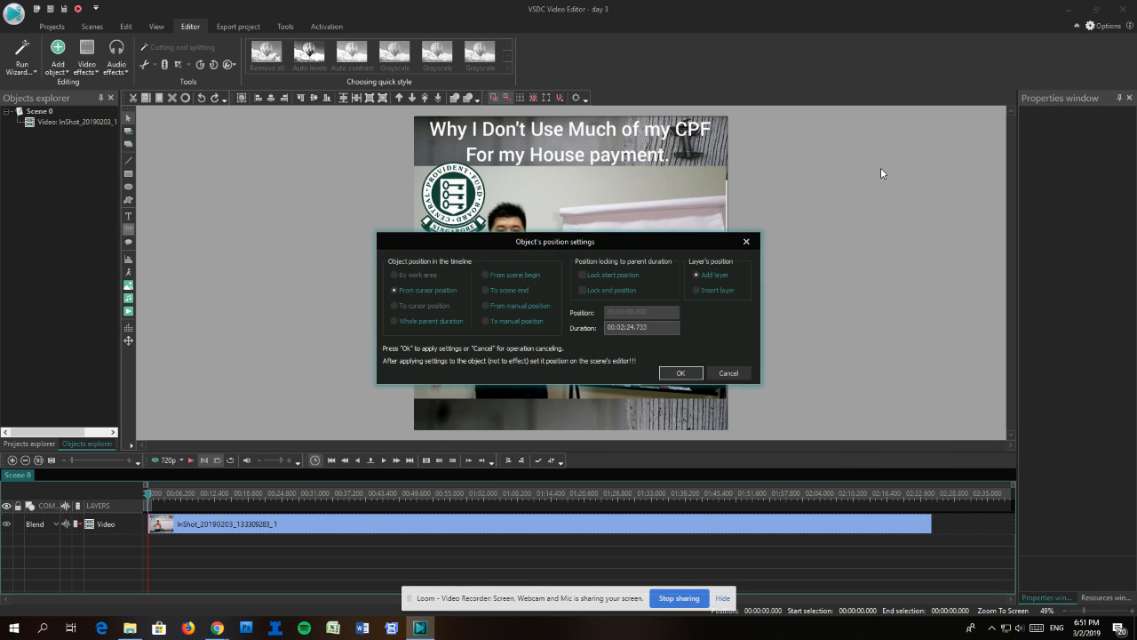
key(alt+Tab)
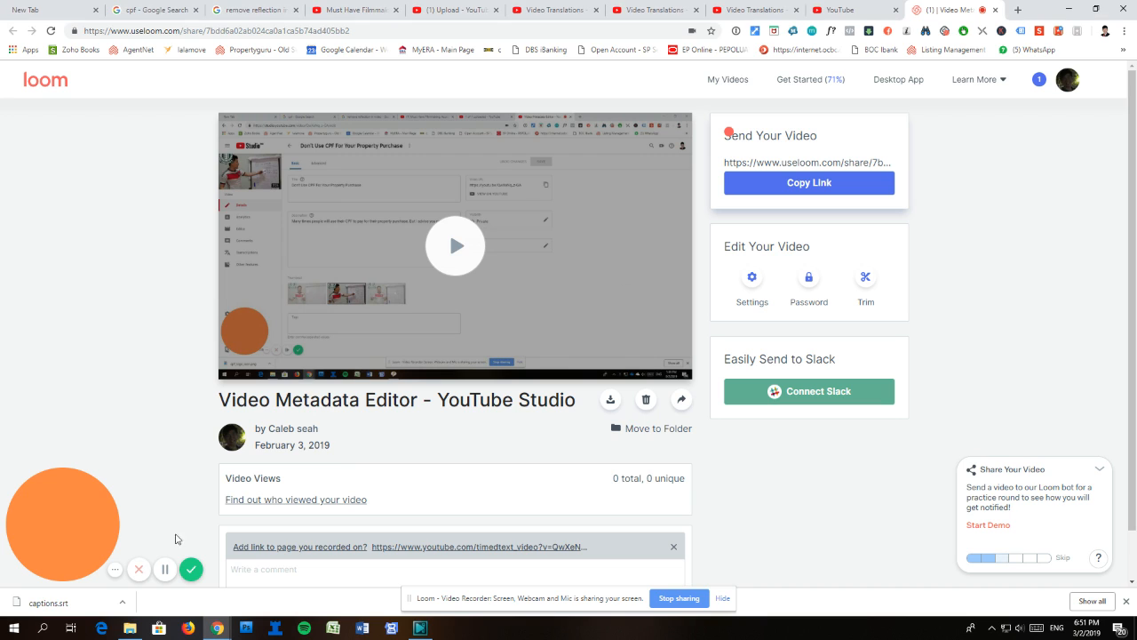
click(122, 603)
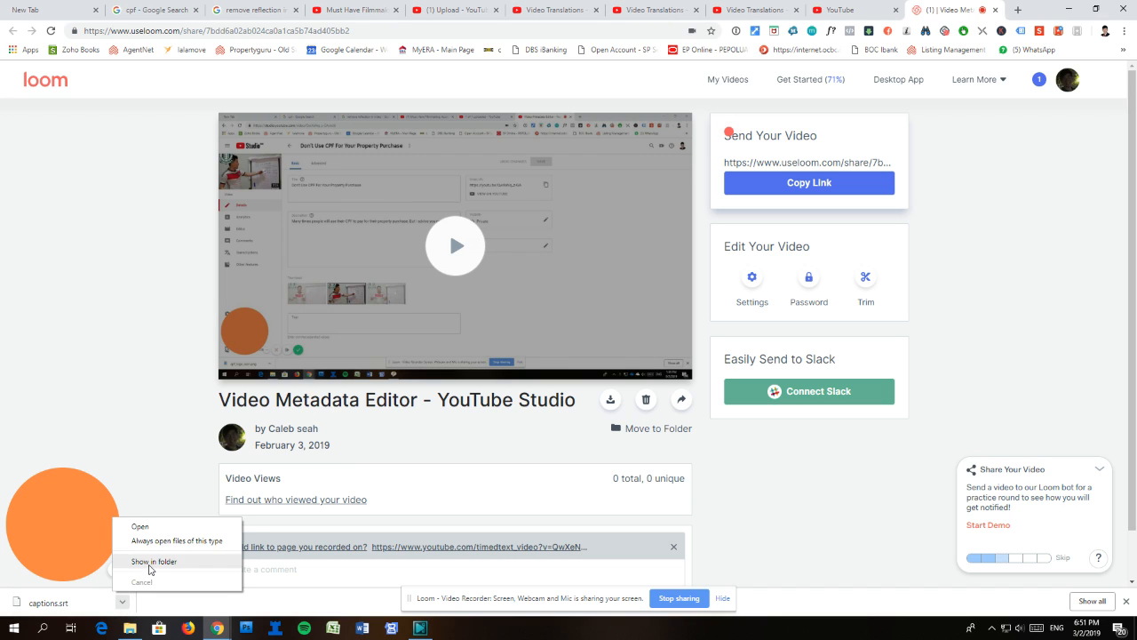
click(146, 561)
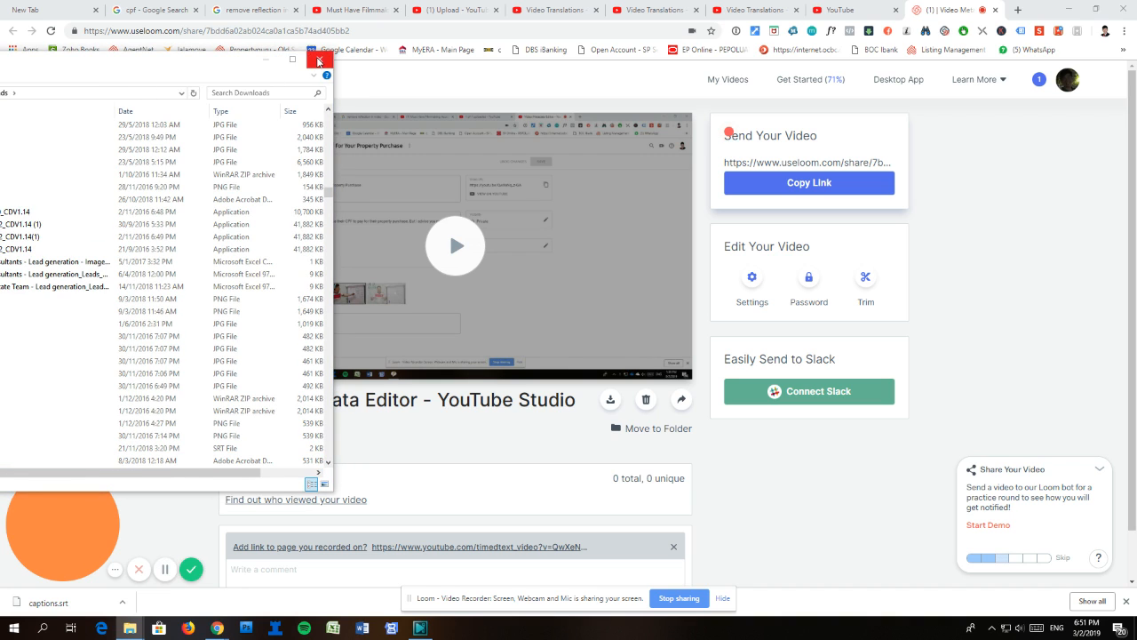
click(320, 59)
click(420, 627)
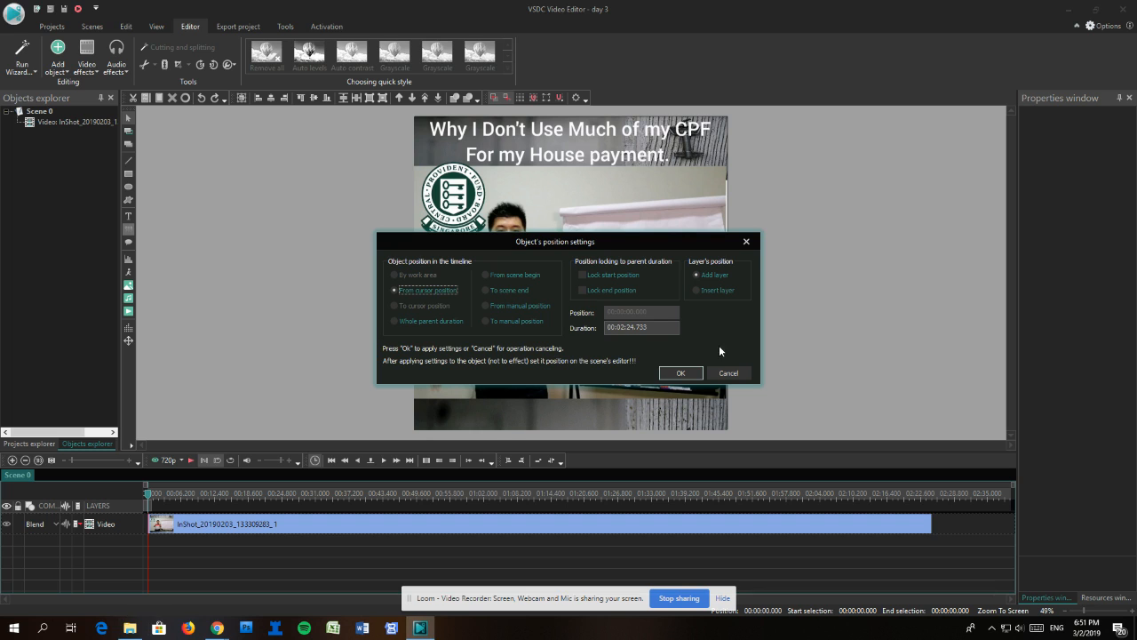
click(728, 374)
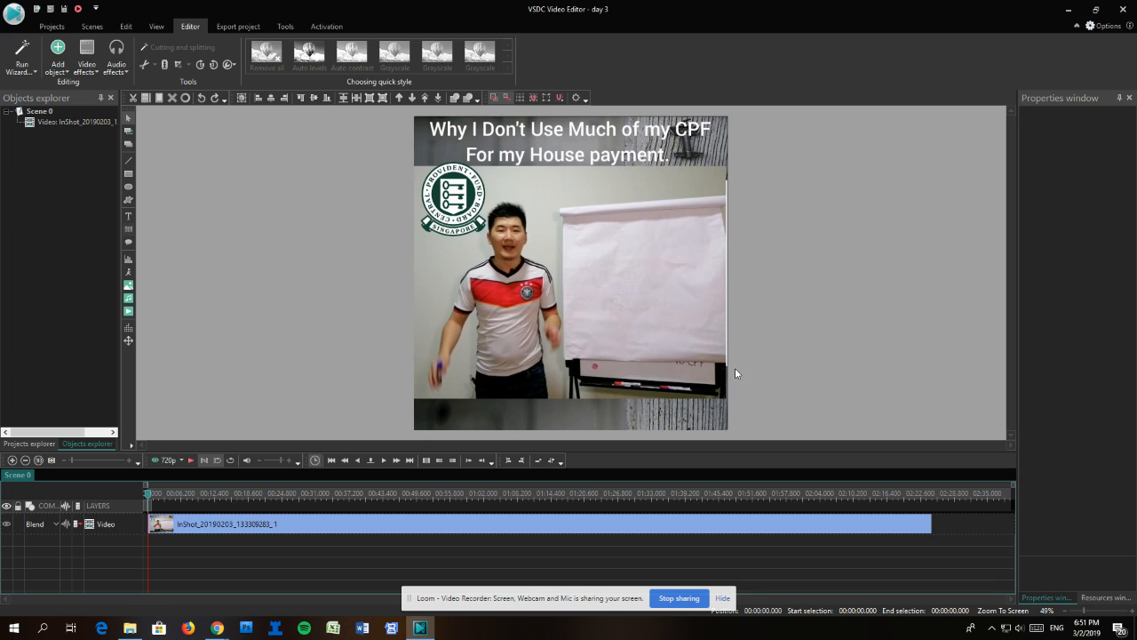
Add captions.srt from the Day 3 "My Done" folder as subtitles from the cursor position, about 1078 by 98 across the video's bottom strip.
click(128, 230)
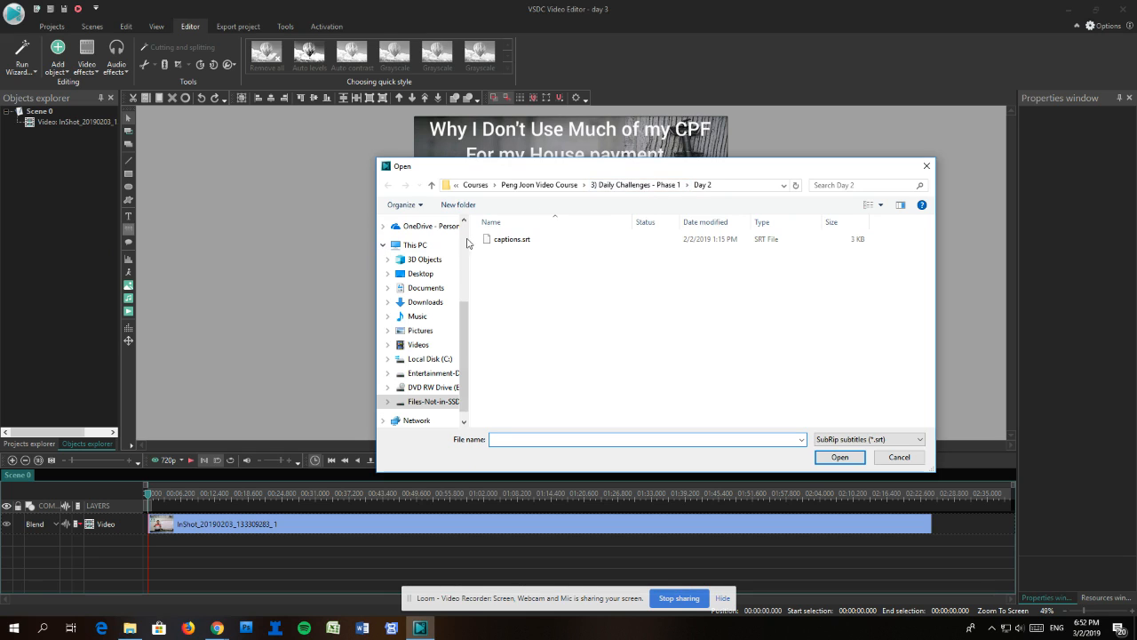
scroll(428, 300, up, 3)
click(418, 302)
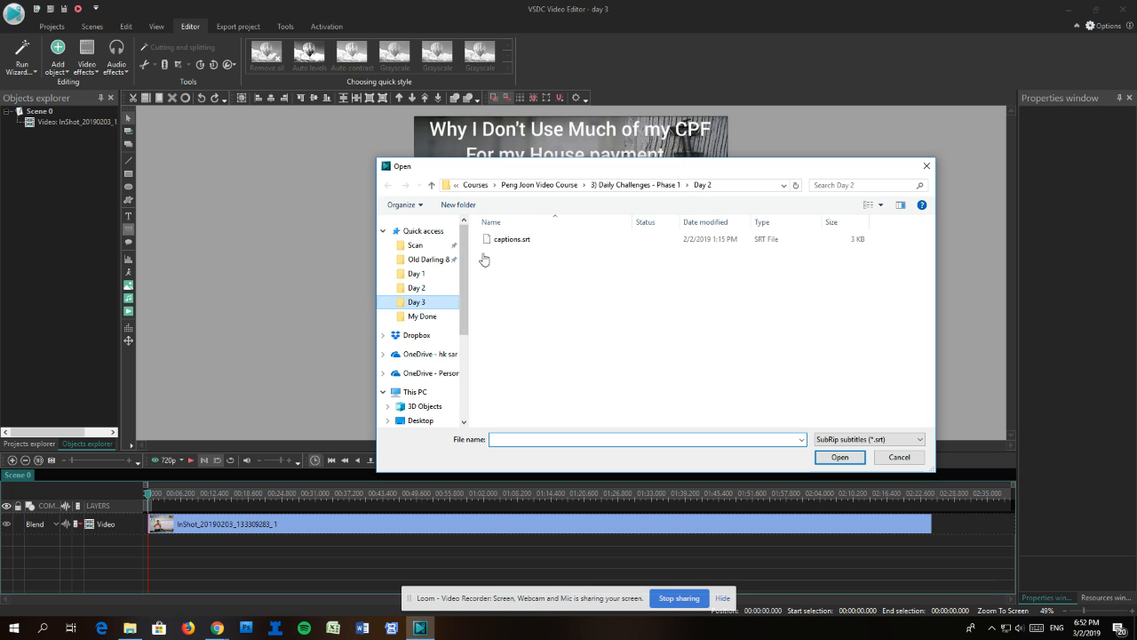
double_click(509, 240)
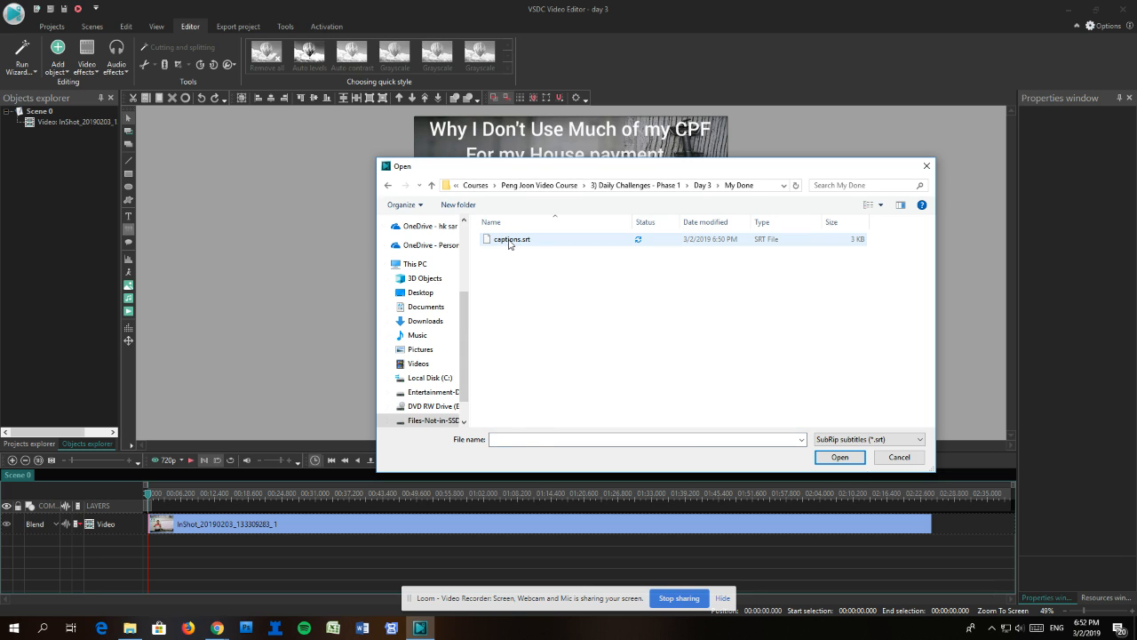
double_click(509, 240)
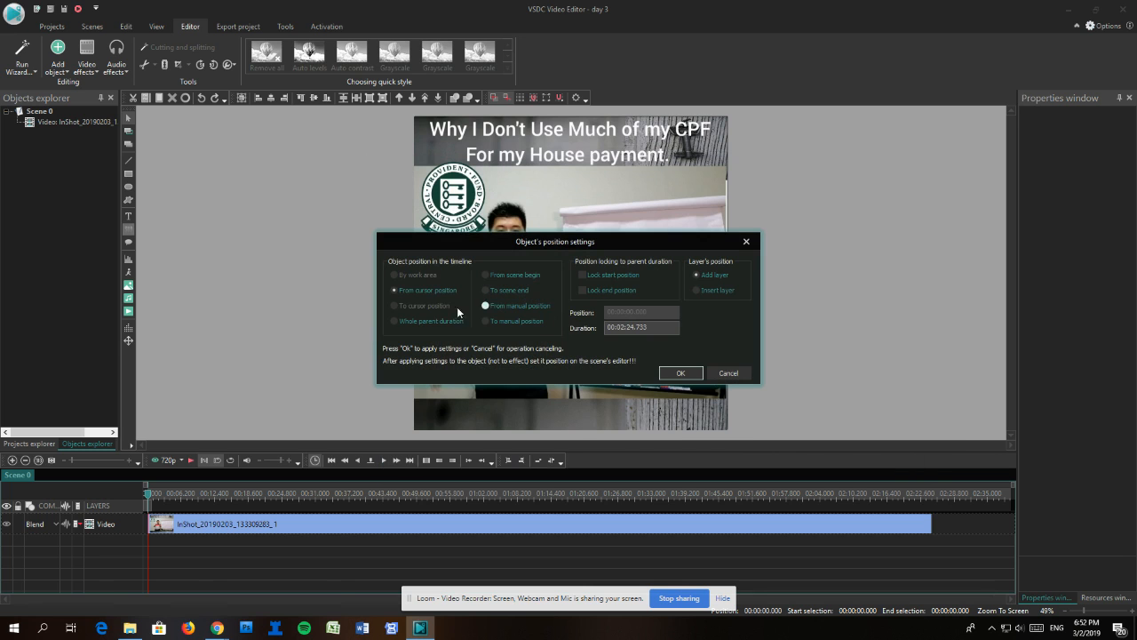
click(677, 372)
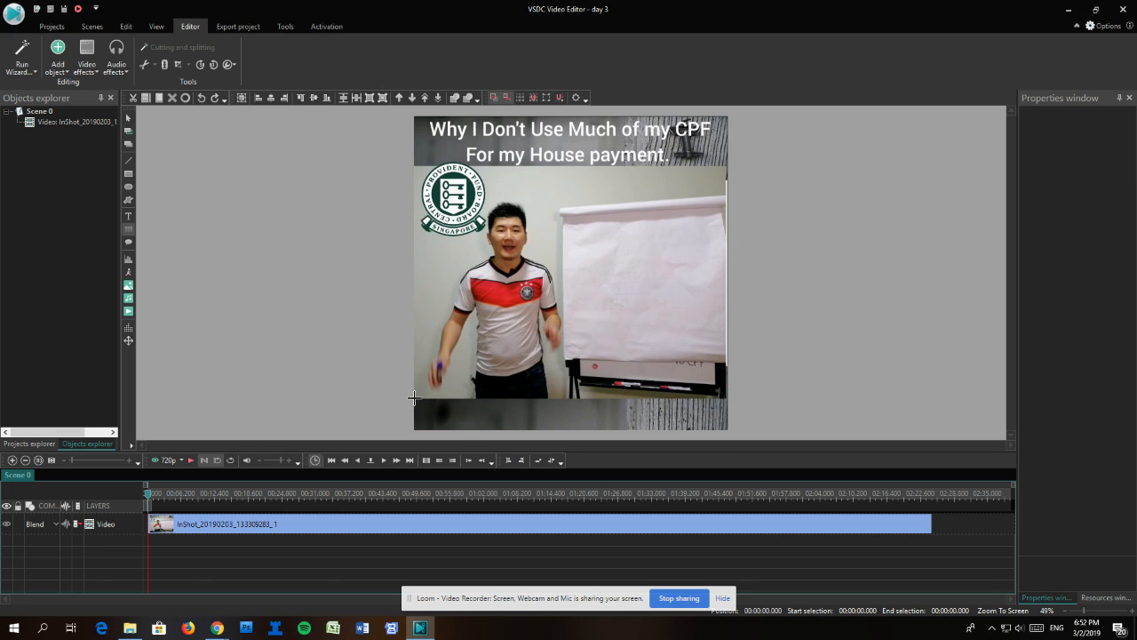
drag(413, 397, 727, 426)
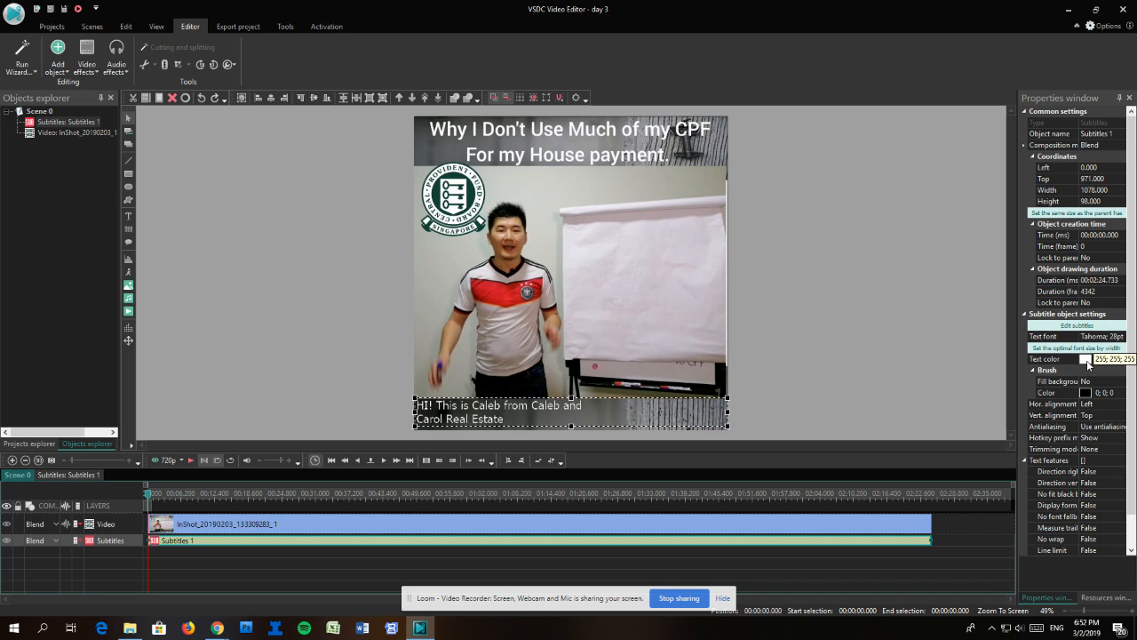
Try the subtitle text at font sizes 36 and 32.
click(1113, 338)
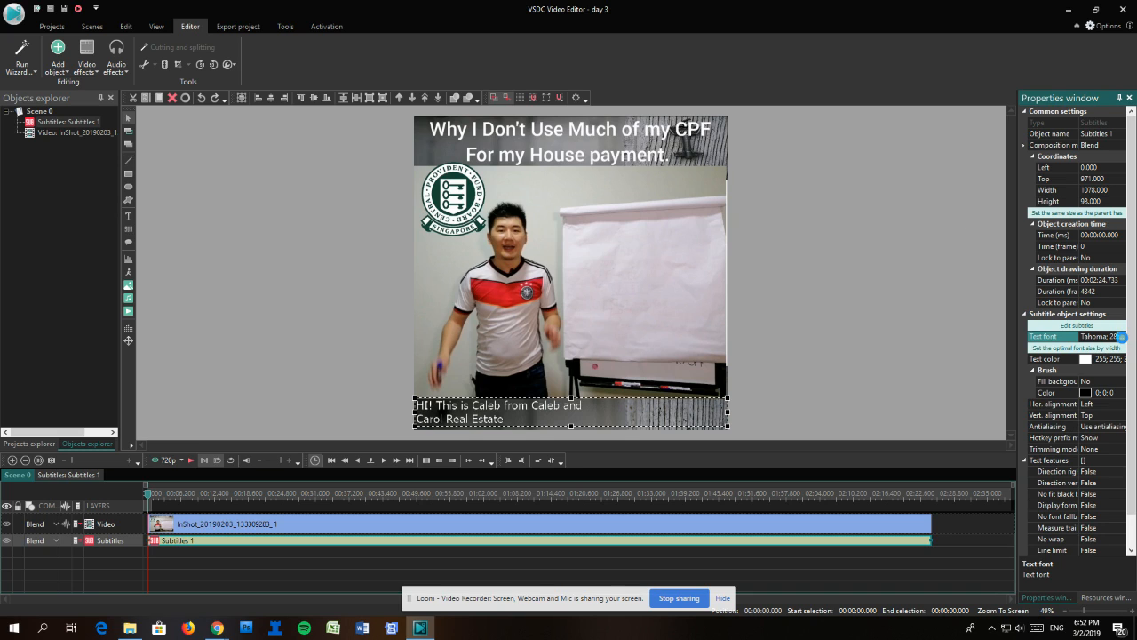
click(1121, 338)
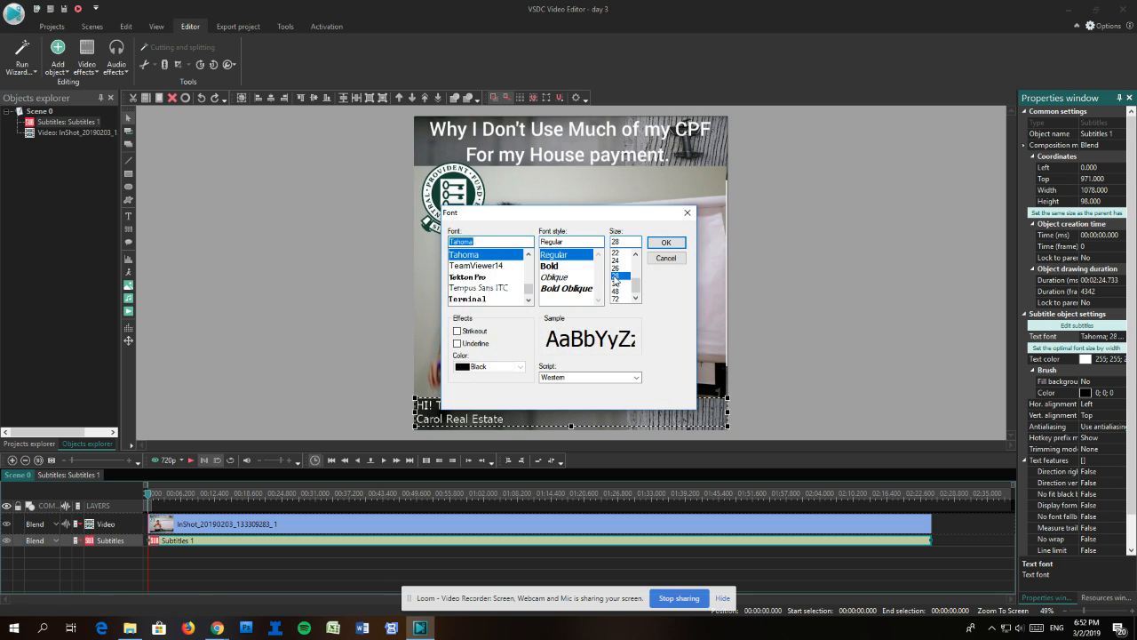
click(615, 283)
click(665, 243)
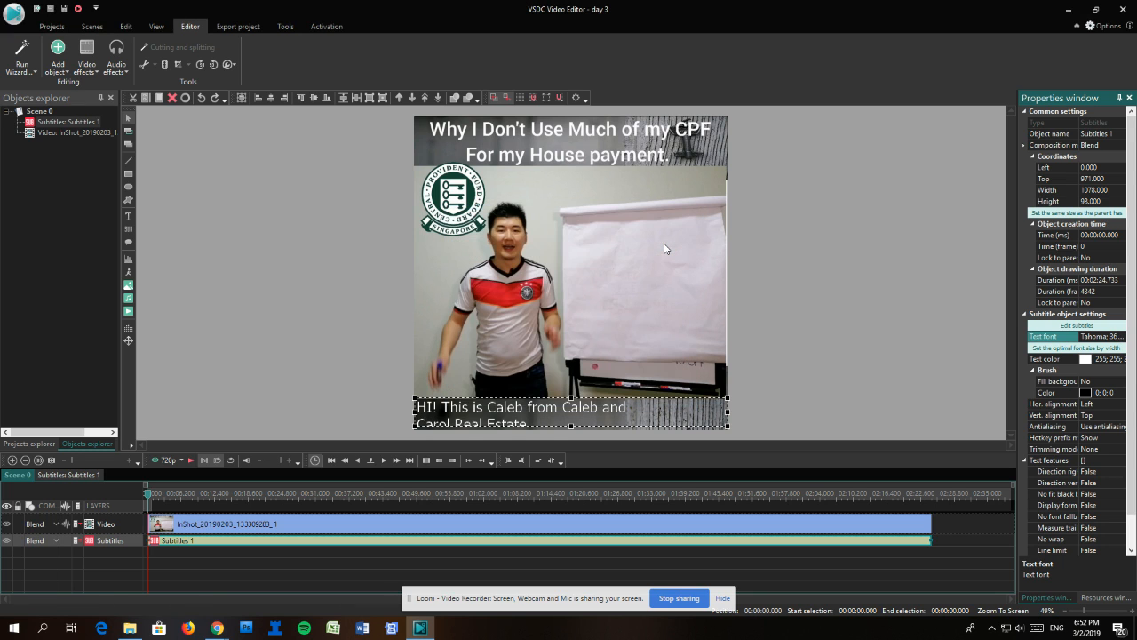
click(1118, 337)
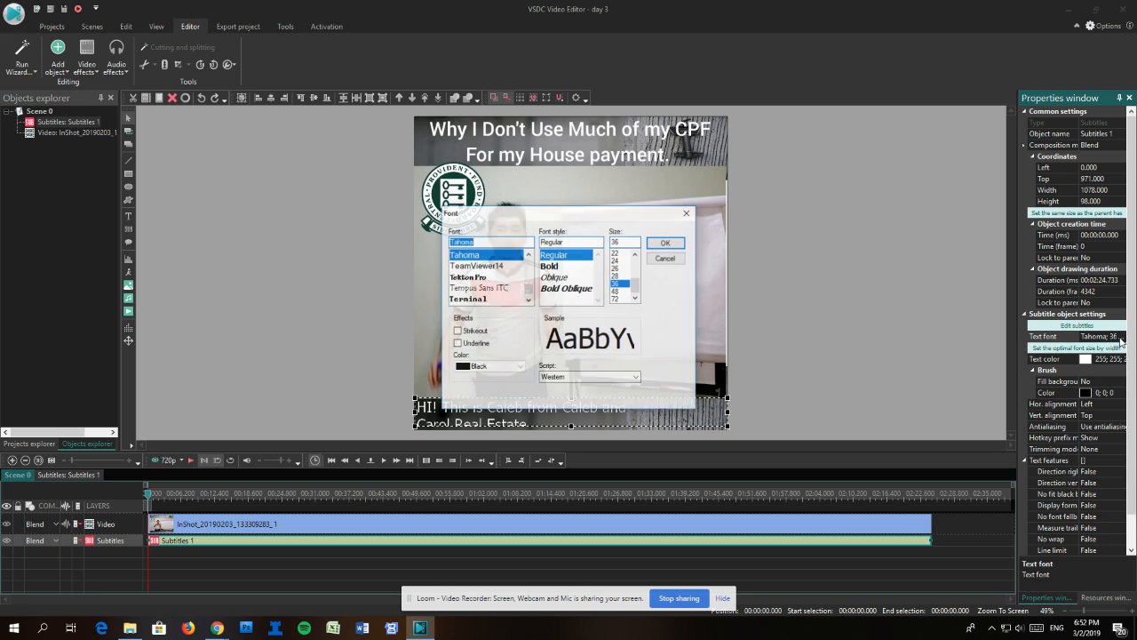
double_click(621, 241)
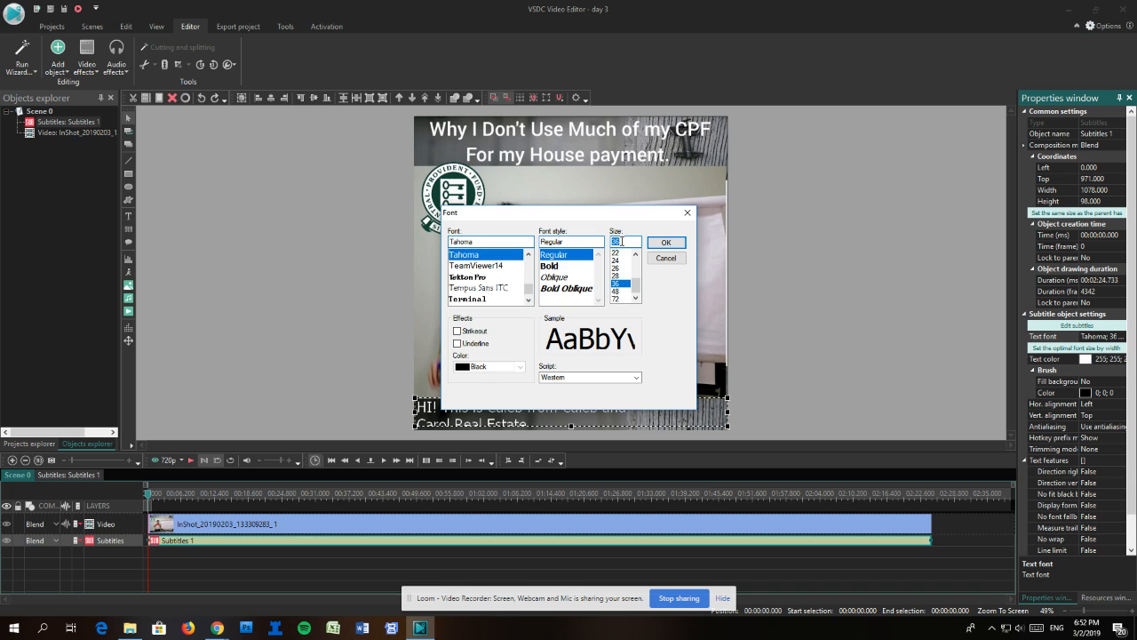
text(32)
key(Return)
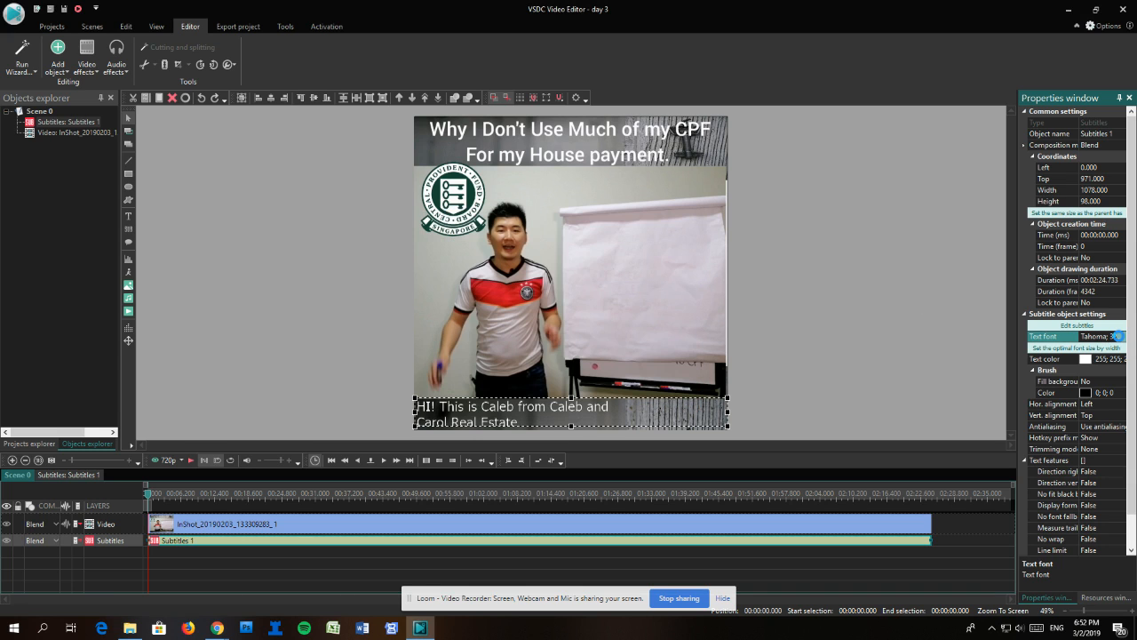
Set the subtitle text's font size to 30 pt.
click(1117, 335)
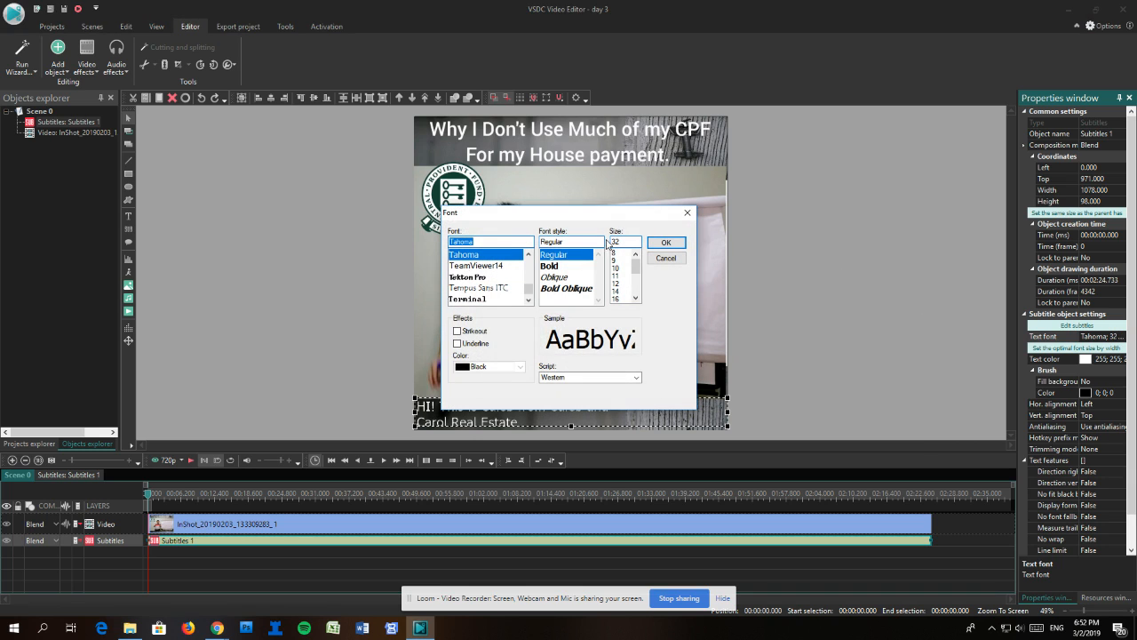
double_click(615, 242)
text(30)
key(Return)
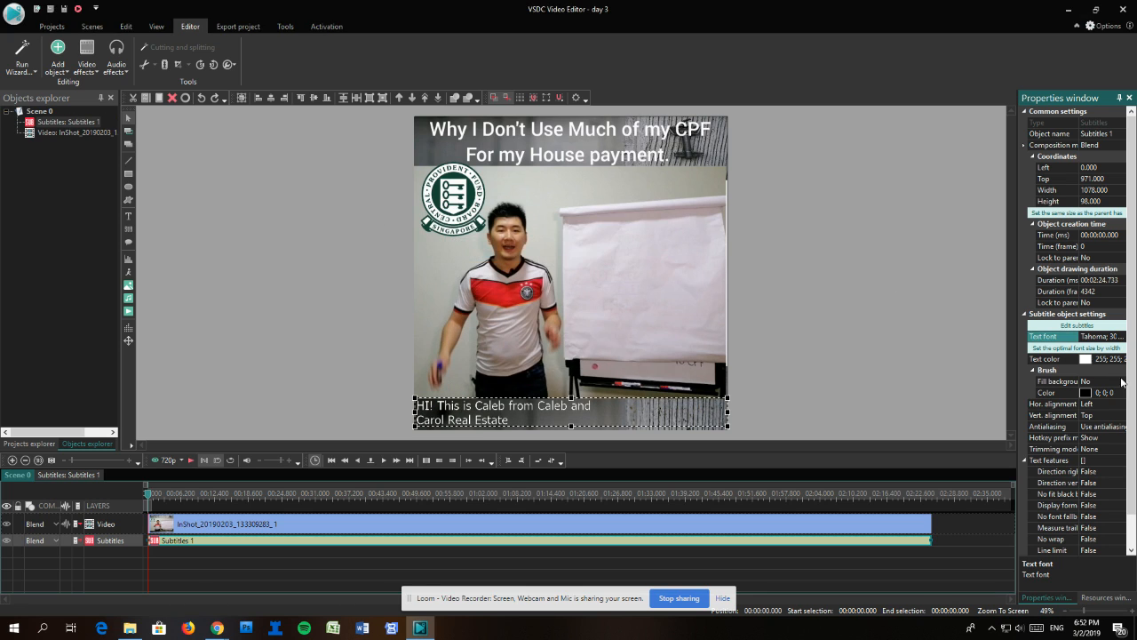
Set the subtitles' horizontal alignment to Center and keep their vertical alignment at Top.
click(1093, 404)
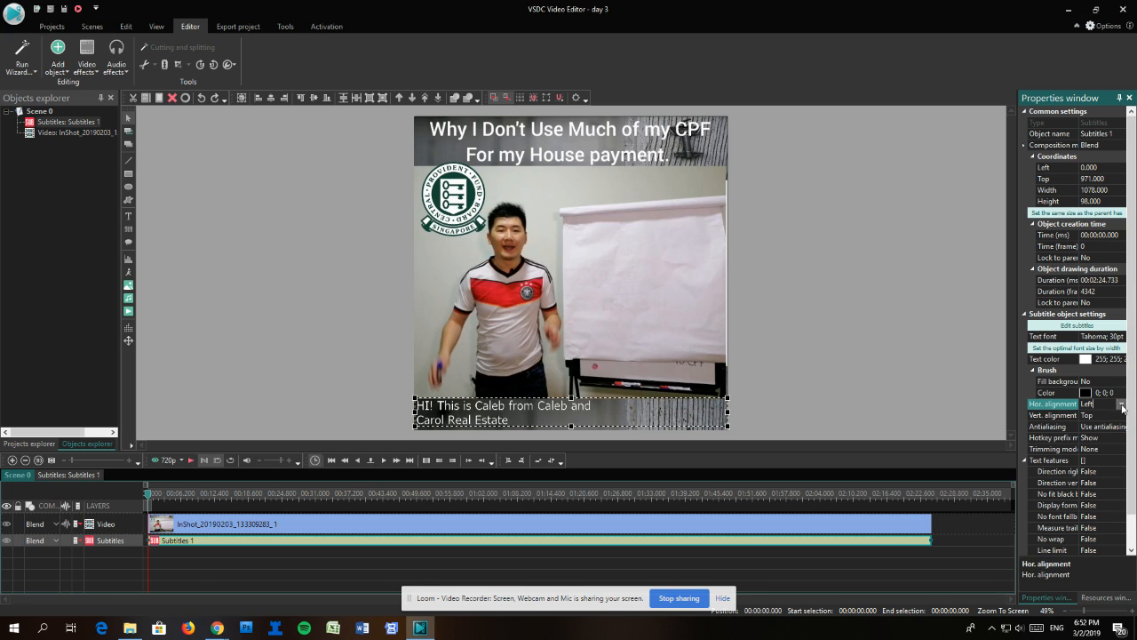
click(1121, 404)
click(1102, 428)
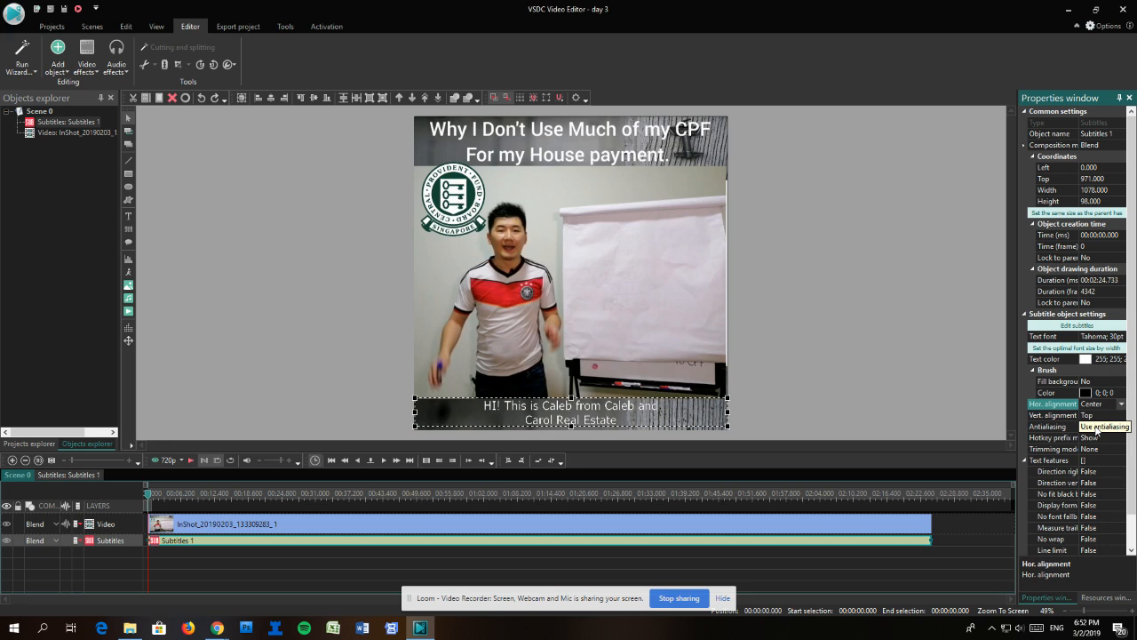
click(1116, 415)
click(1122, 415)
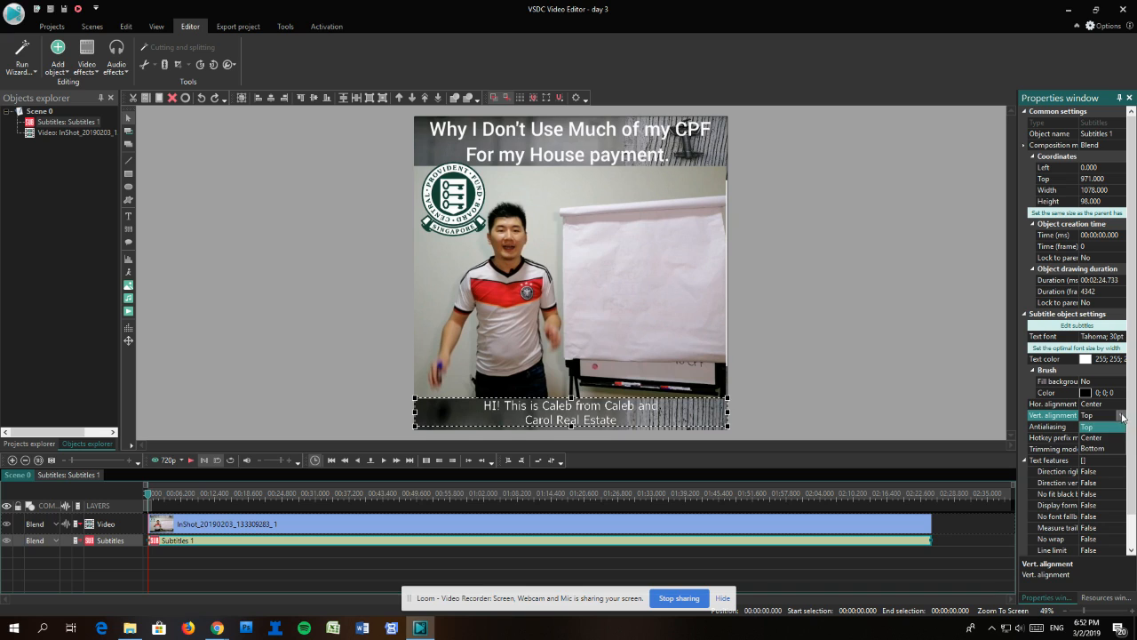
click(1102, 427)
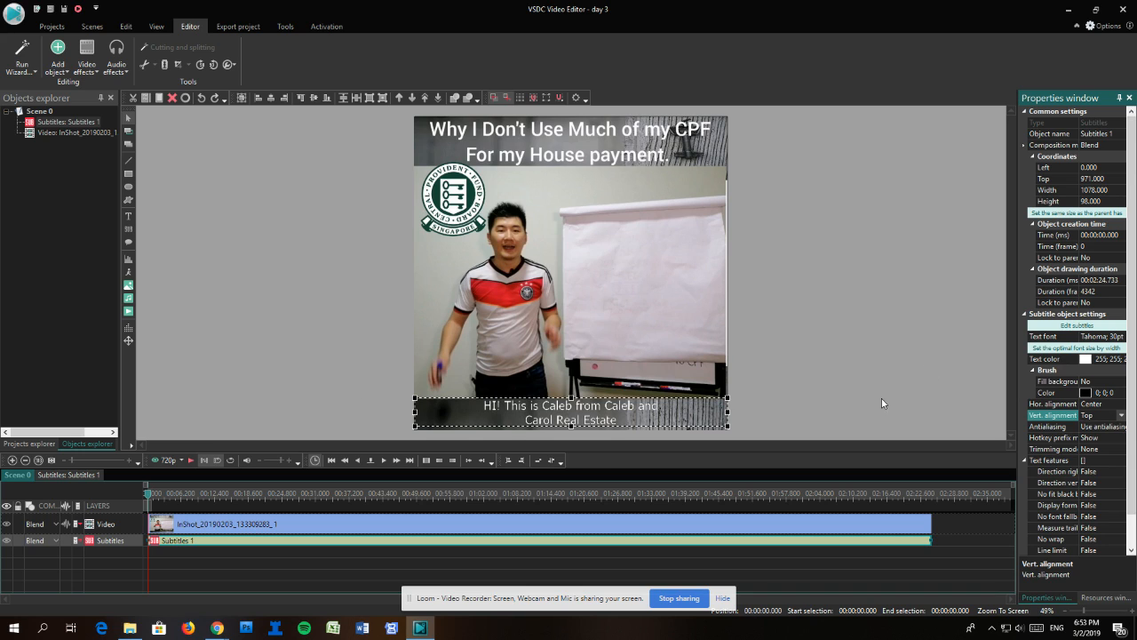
Preview the opening seconds of the scene to check the subtitles against the video, and stop playback.
click(193, 461)
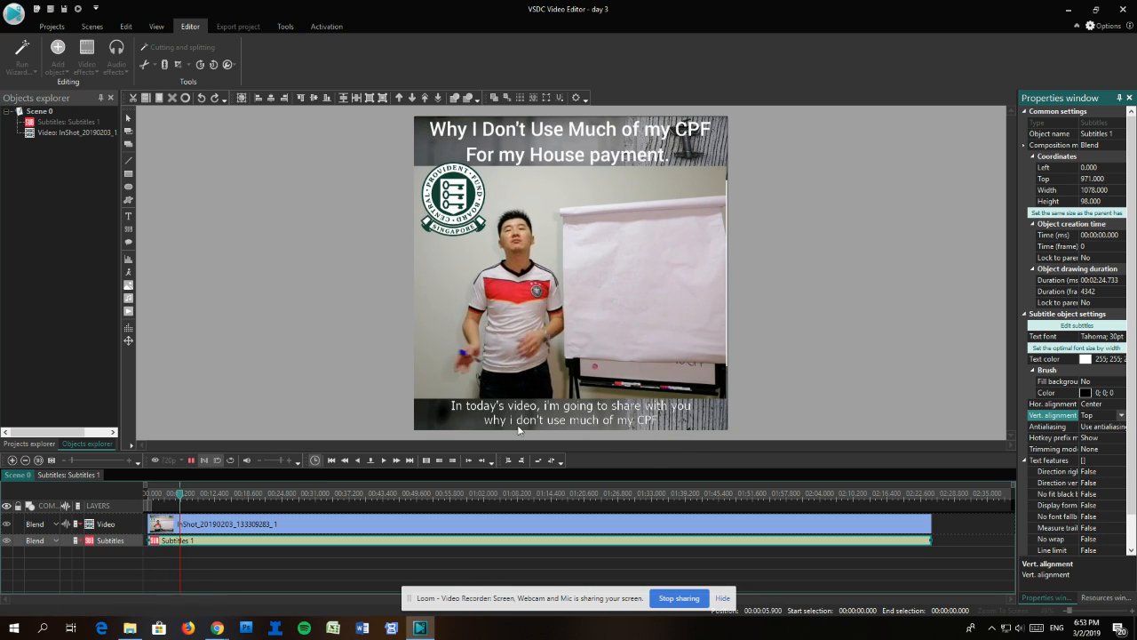
click(191, 460)
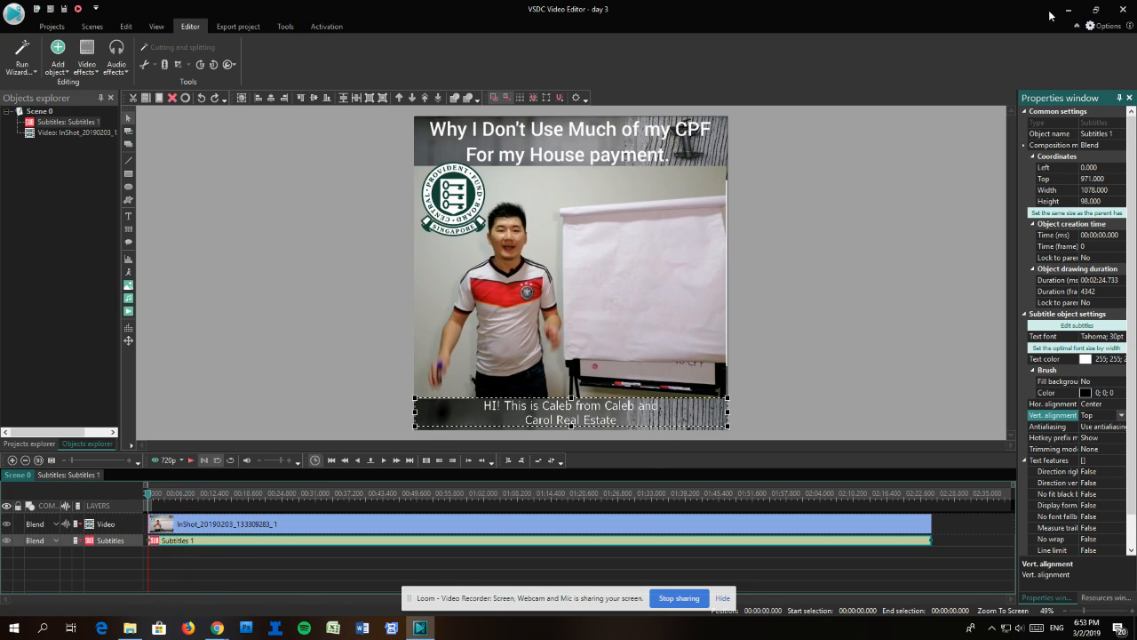
click(1068, 9)
click(820, 13)
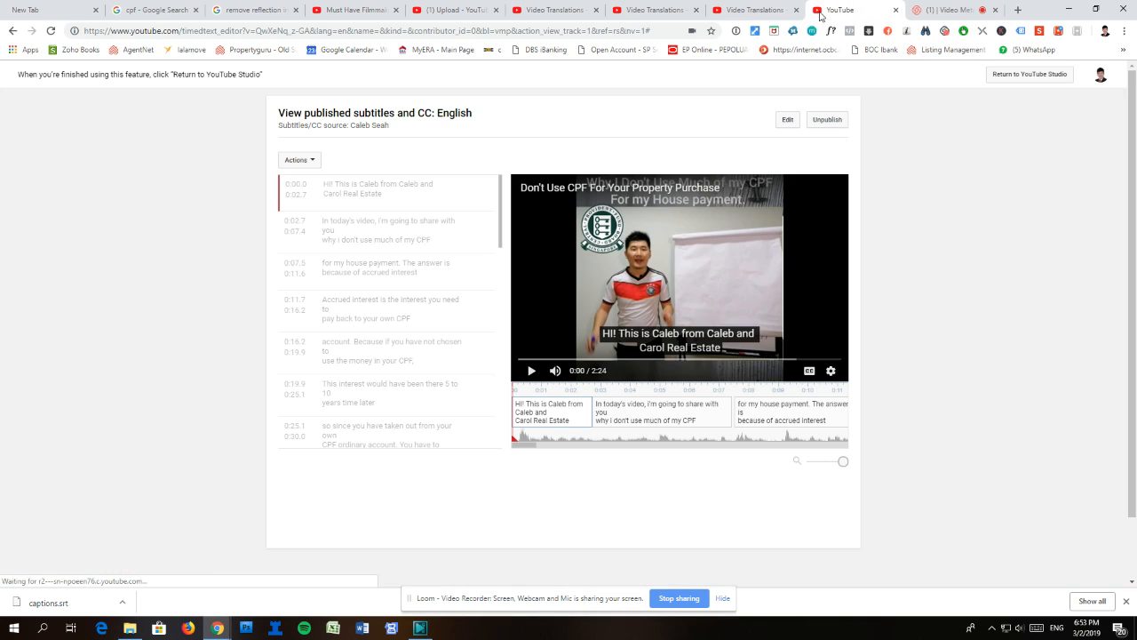
scroll(471, 320, down, 10)
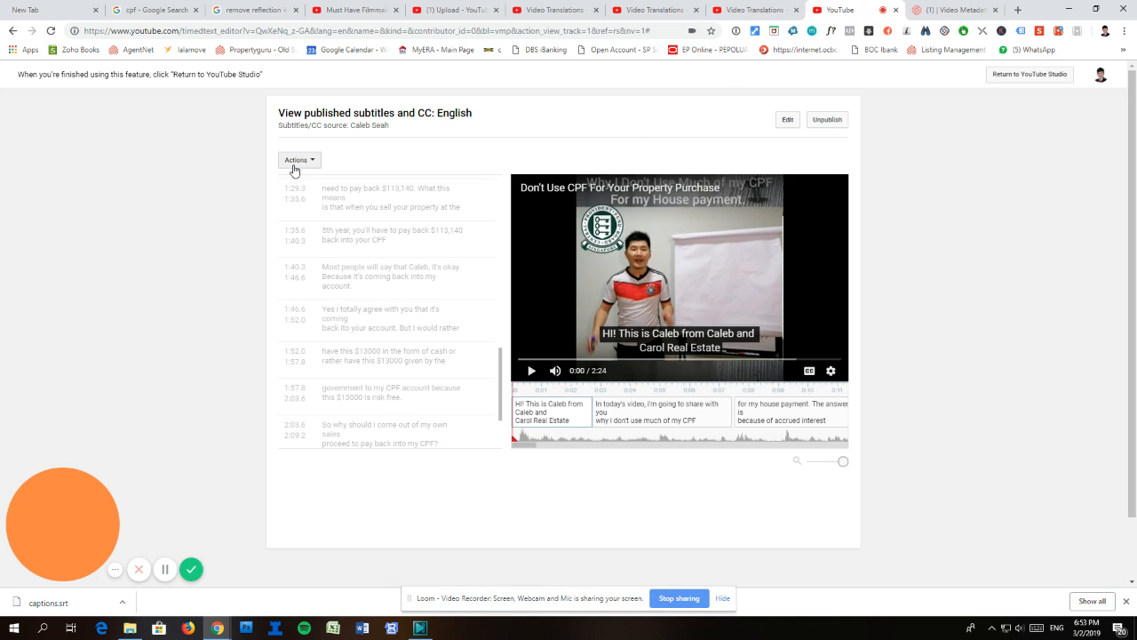
click(949, 10)
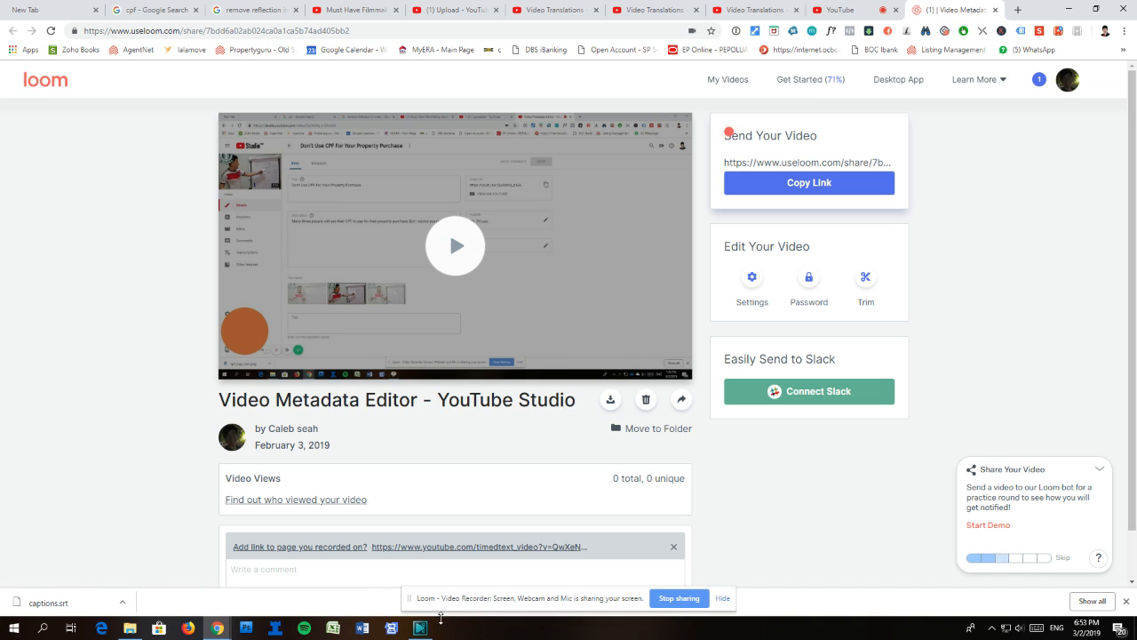
mouse_move(413, 631)
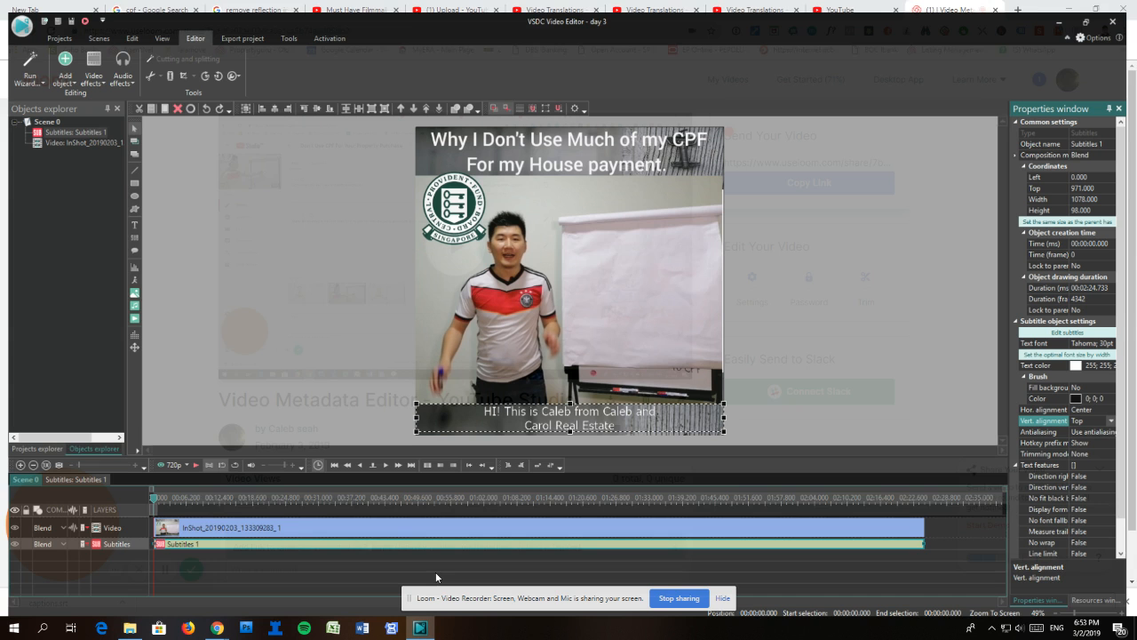
click(436, 571)
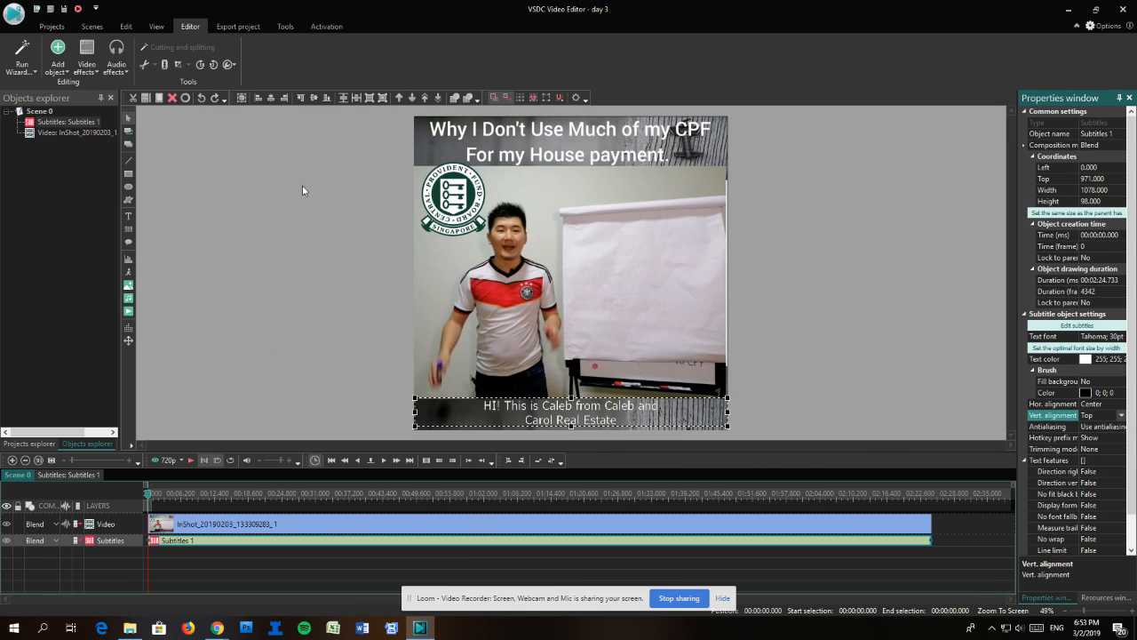
click(1069, 11)
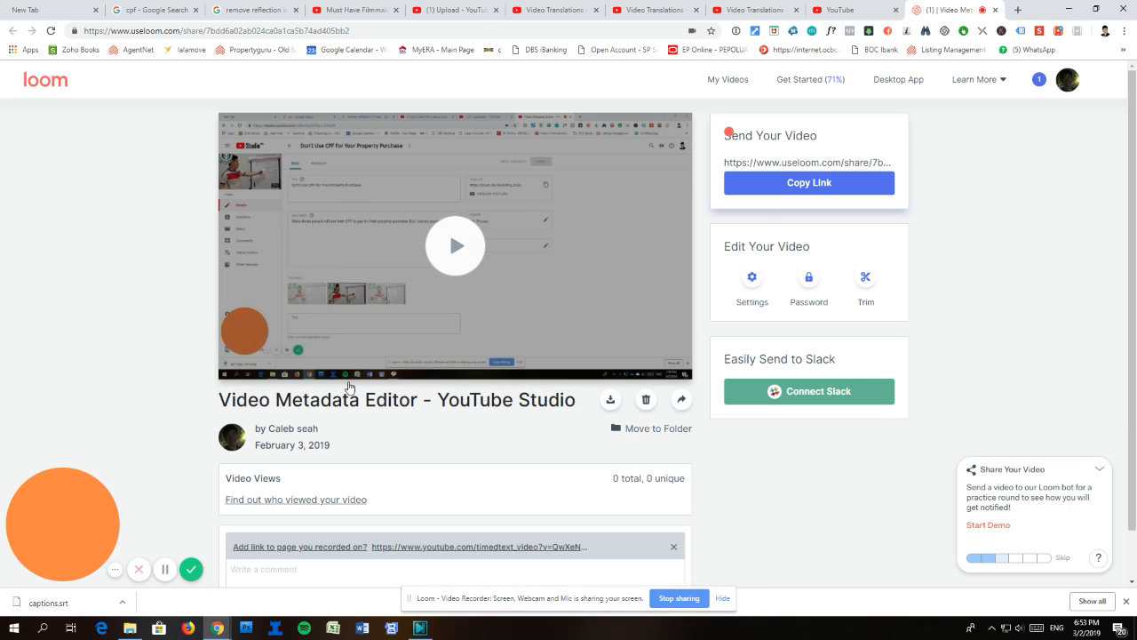